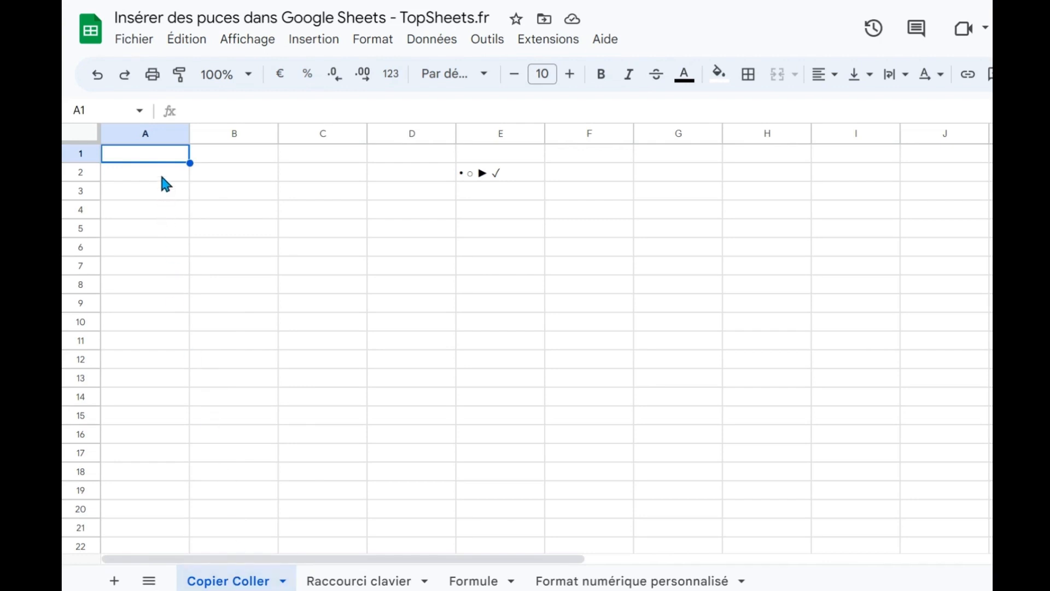
Copy the round bullet symbol from cell E2 and paste it into A2, followed by the text "table".
left_click(491, 179)
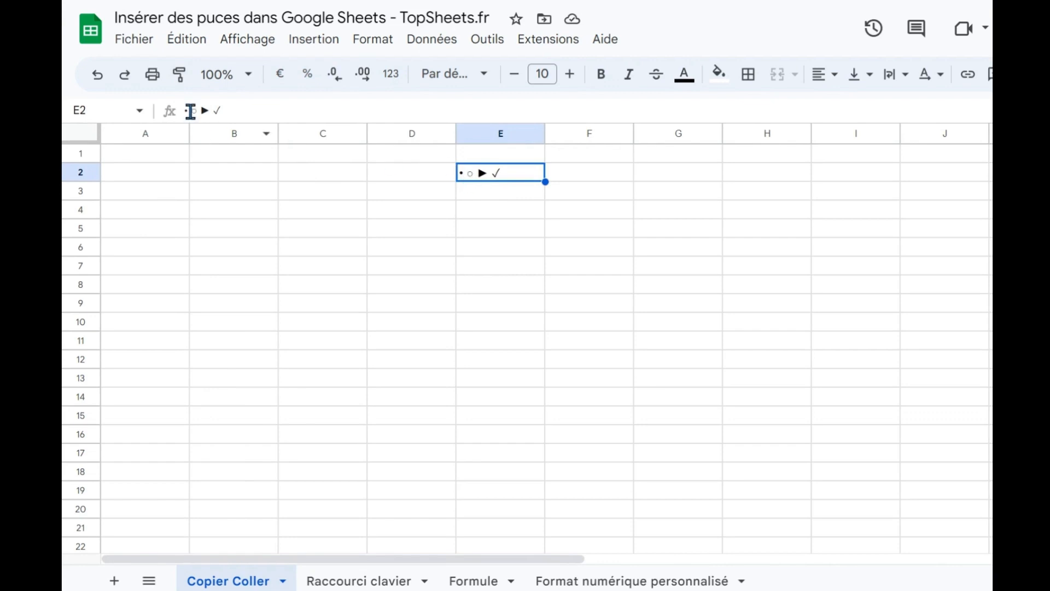
left_click_drag(190, 111, 167, 123)
key("ctrl+c")
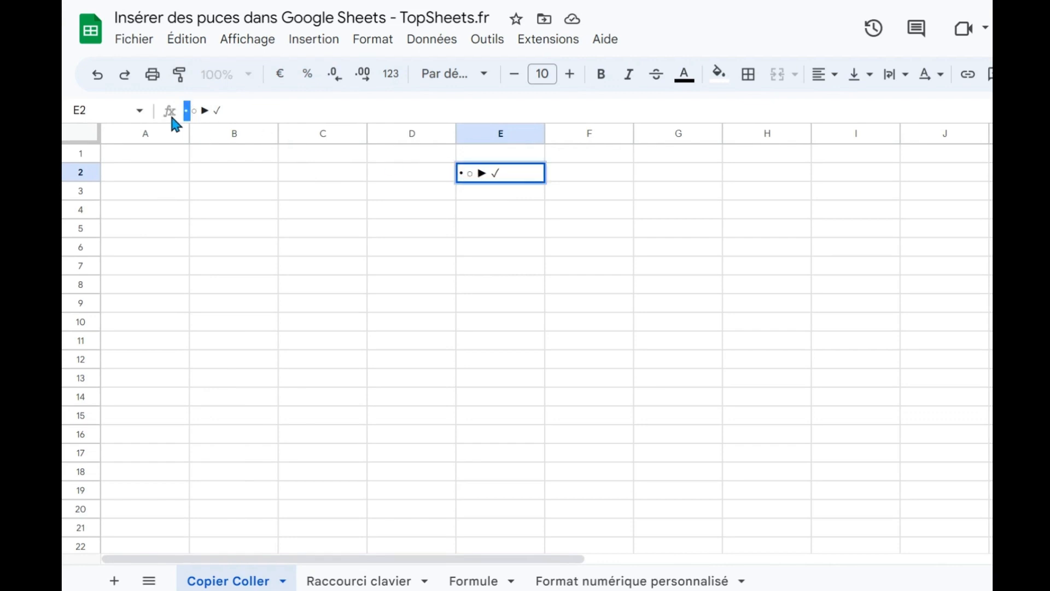
left_click(146, 172)
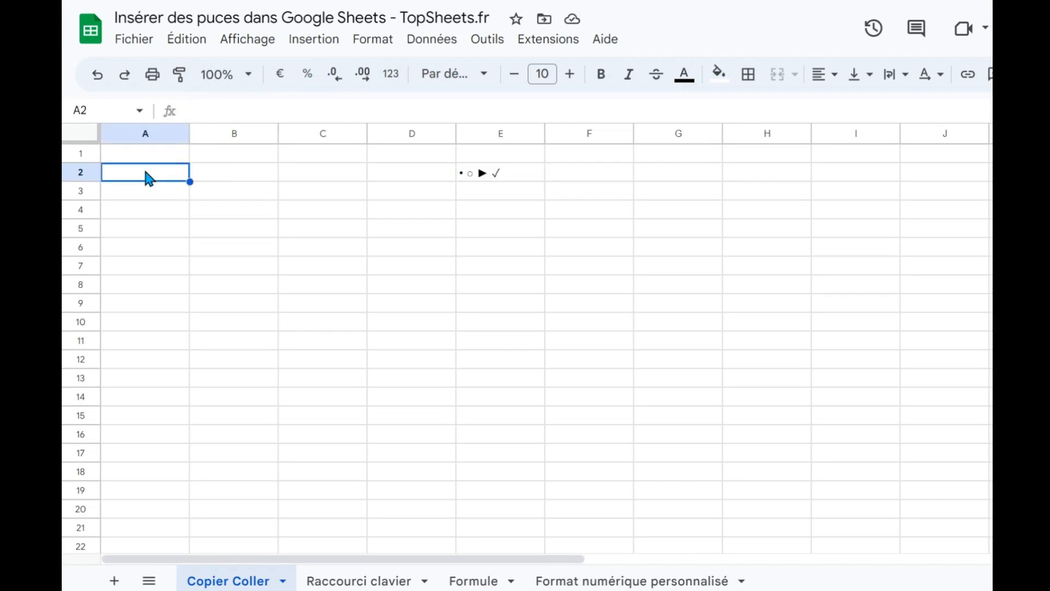
double_click(147, 172)
key("ctrl+v")
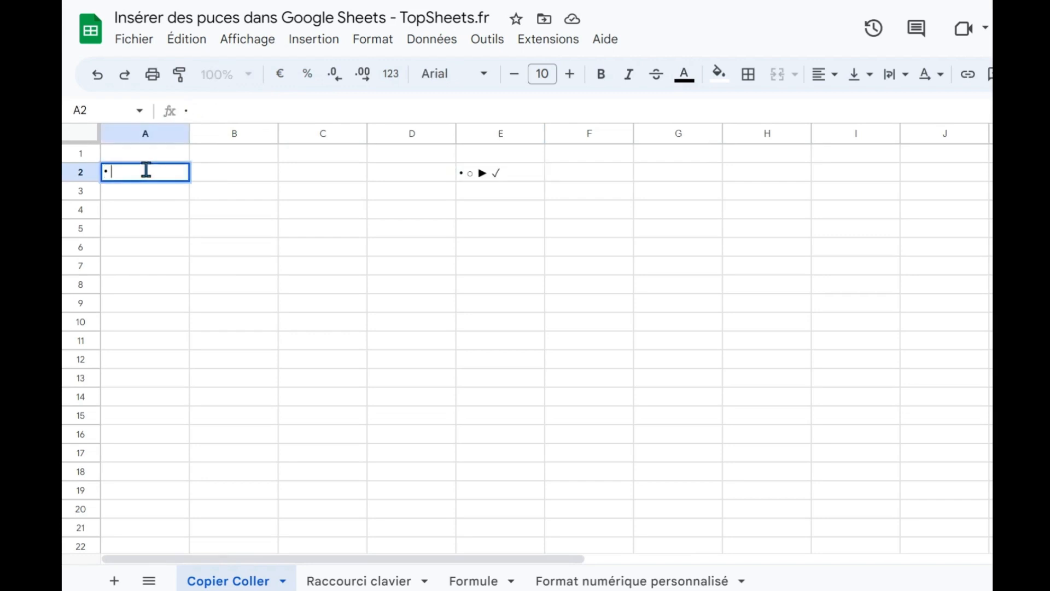
type("table")
key("Return")
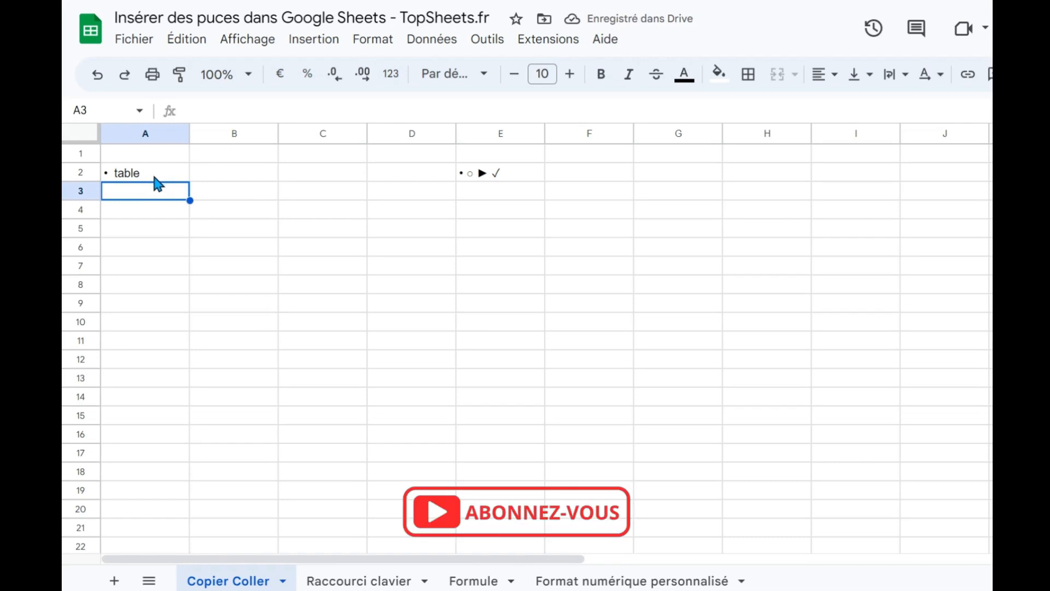
On the Raccourci clavier sheet, enter "• 1" in cell C1.
left_click(341, 585)
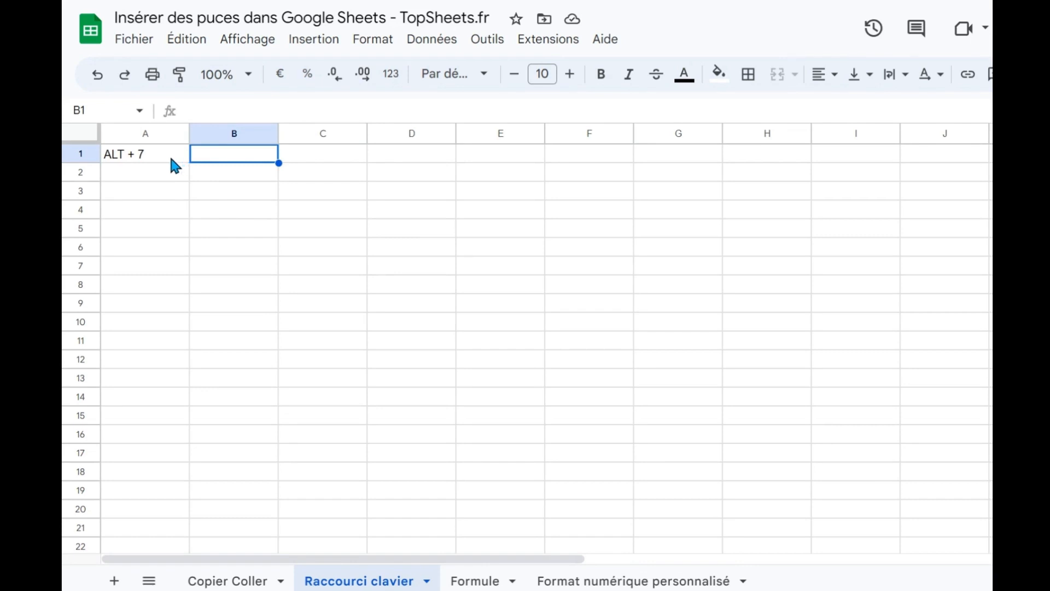
left_click(322, 156)
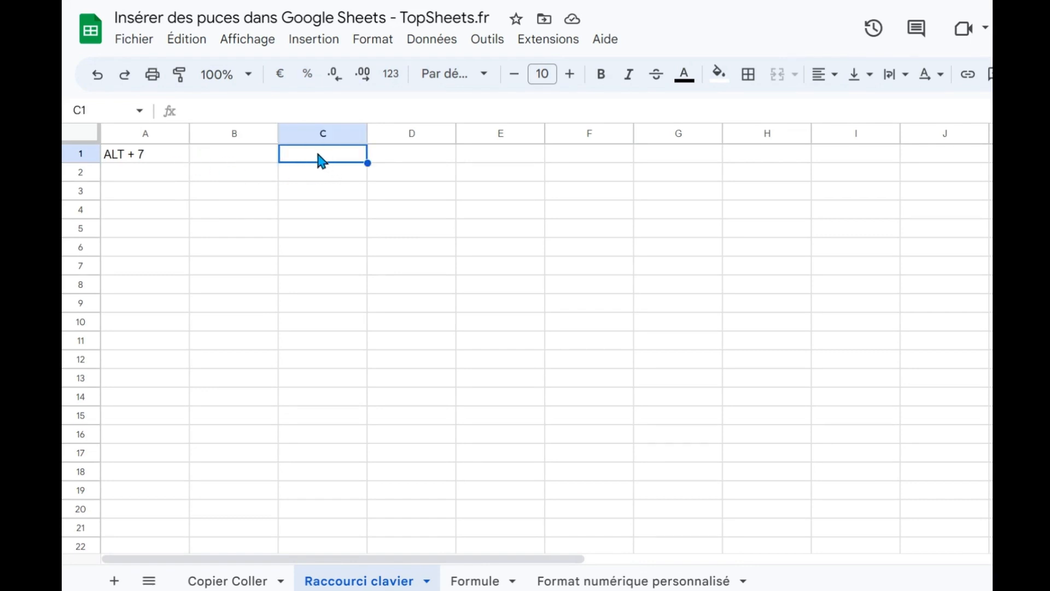
double_click(317, 153)
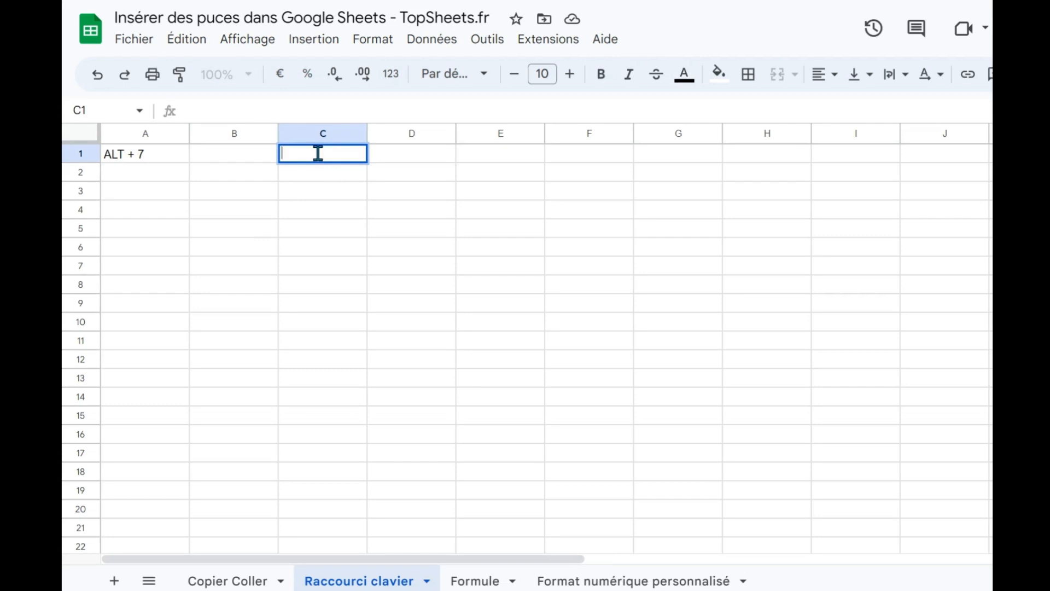
key("Escape")
double_click(318, 154)
type("• 1")
key("Return")
Enter a three-line bulleted list in cell C3 with the items • 1, • 2 and • 3 on separate lines.
key("Return")
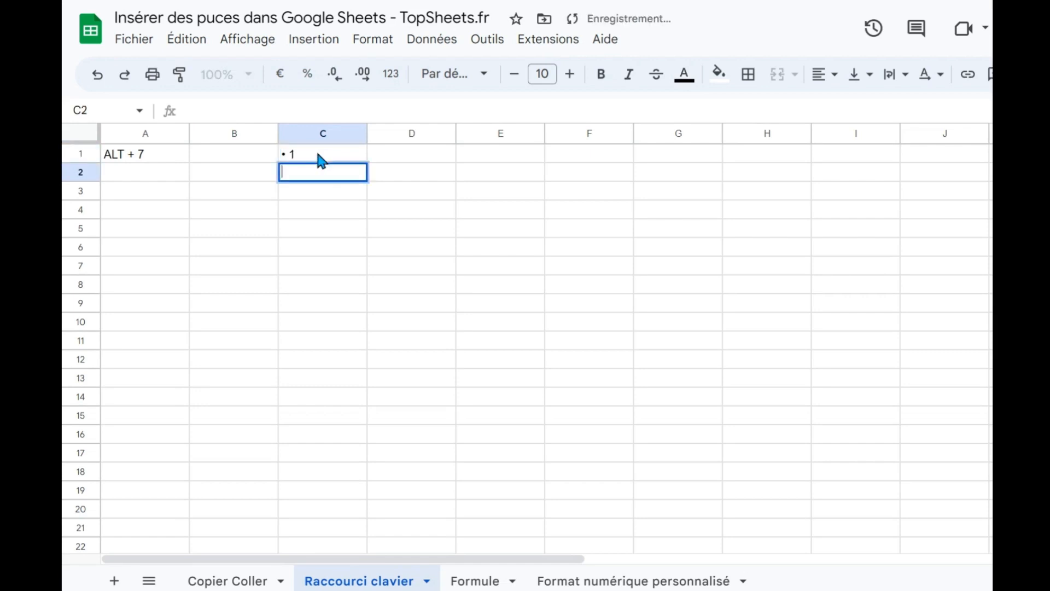
key("Return")
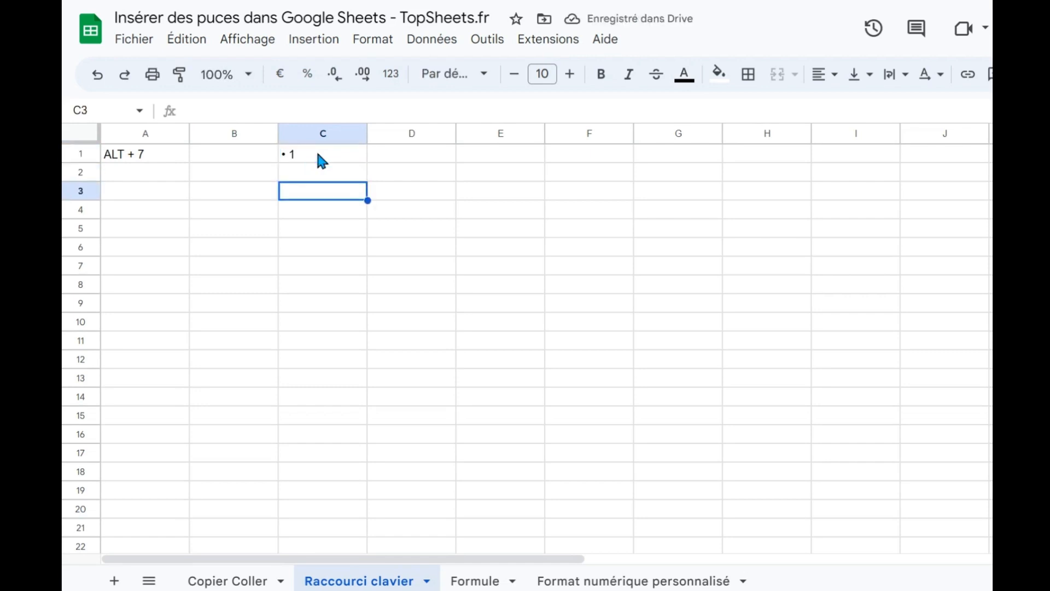
key("Return")
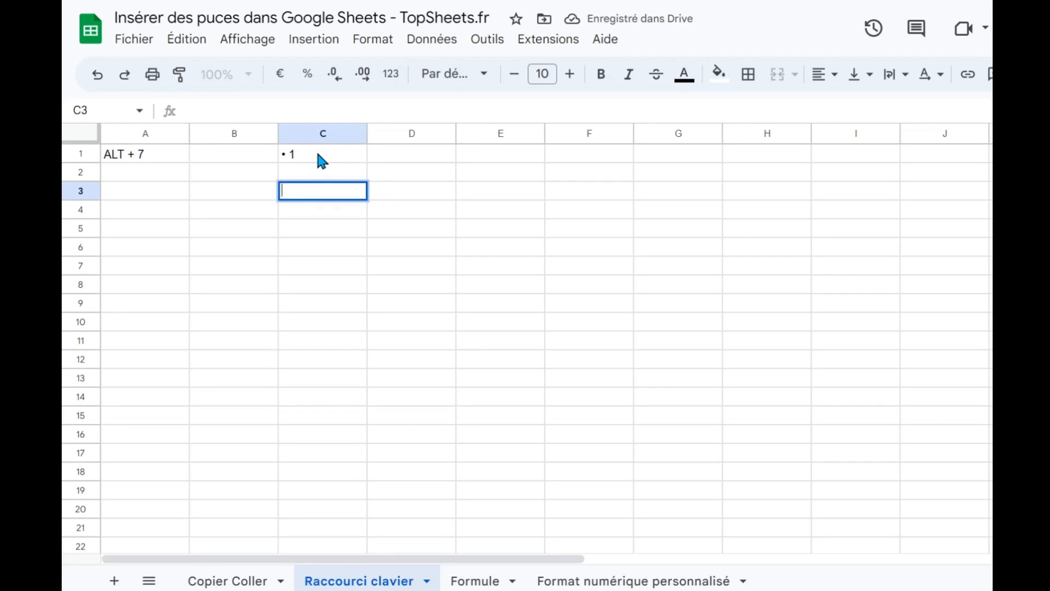
type("•")
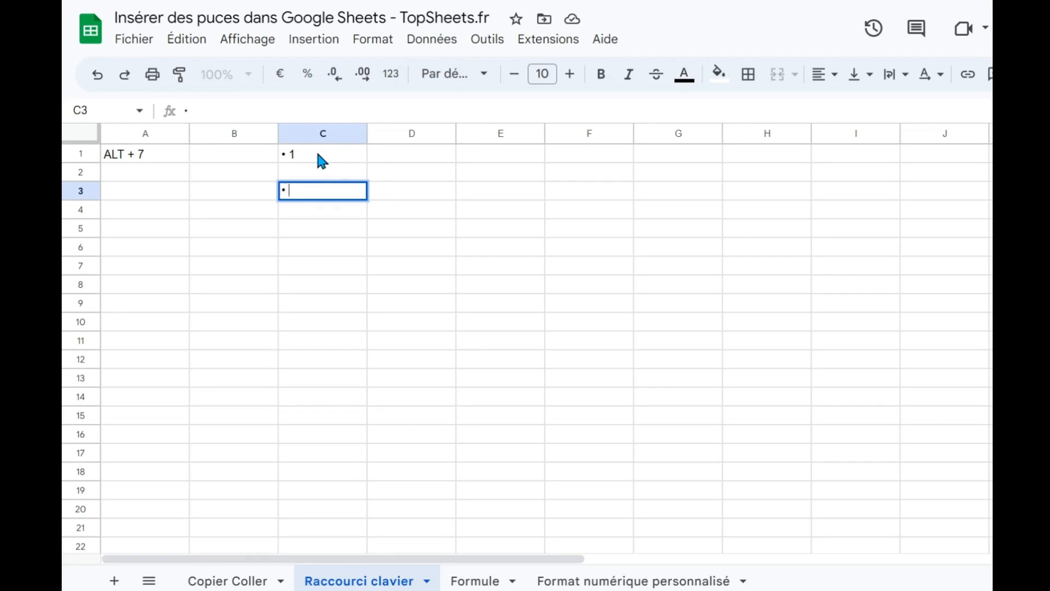
type(" 1")
key("alt+Return")
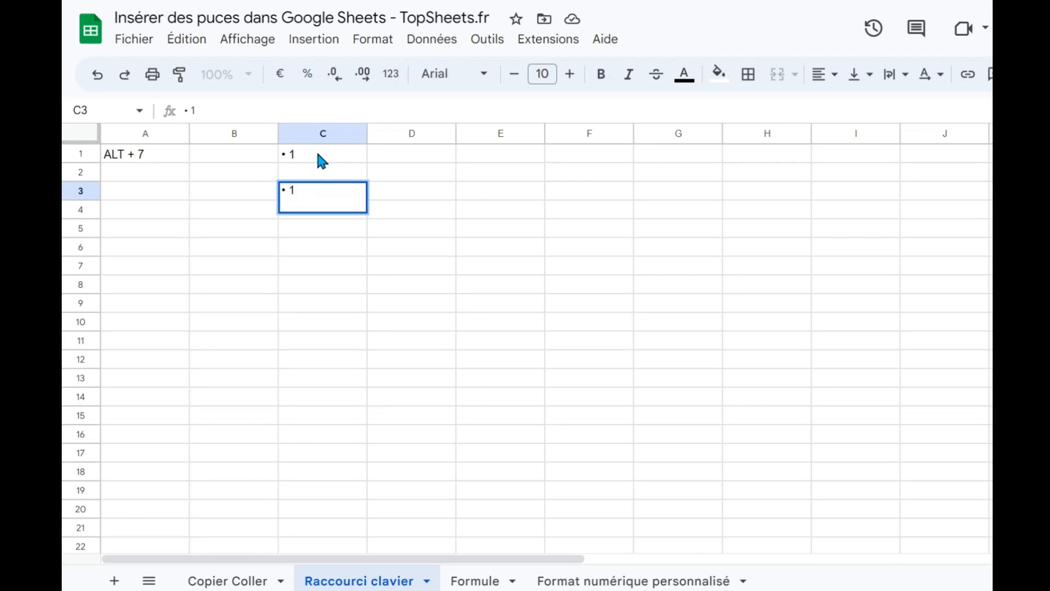
type("• 2")
key("alt+Return")
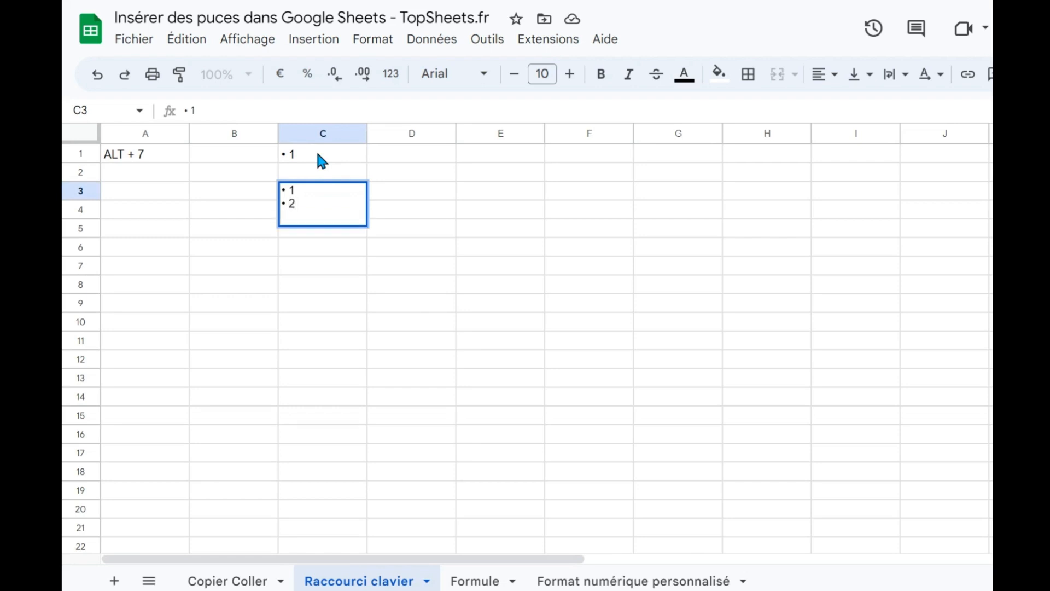
type("• 3")
key("Return")
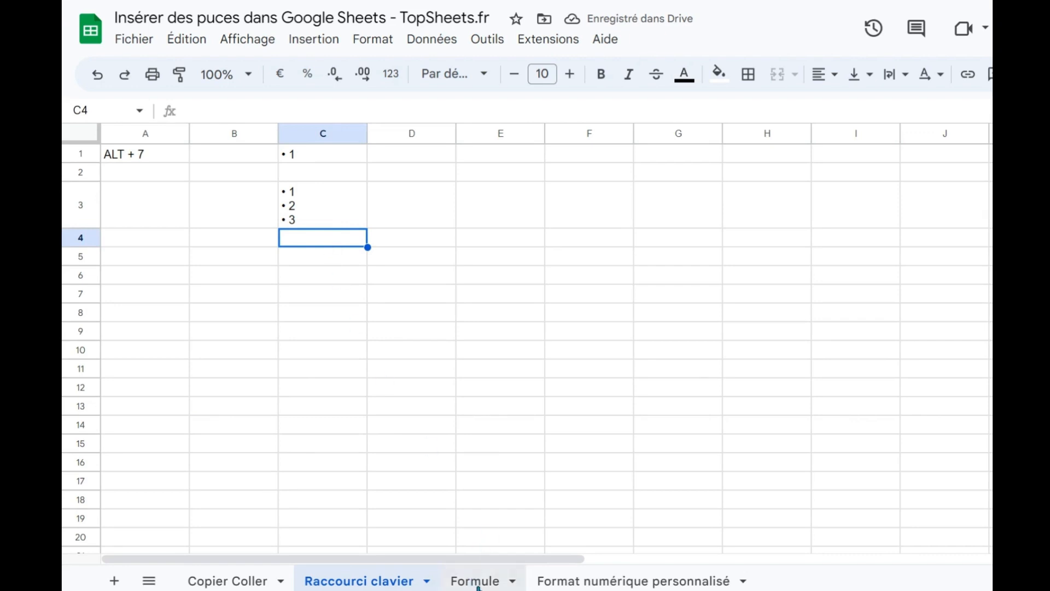
On the Formule sheet, enter the formula =CAR(8226) in cell B1.
left_click(476, 582)
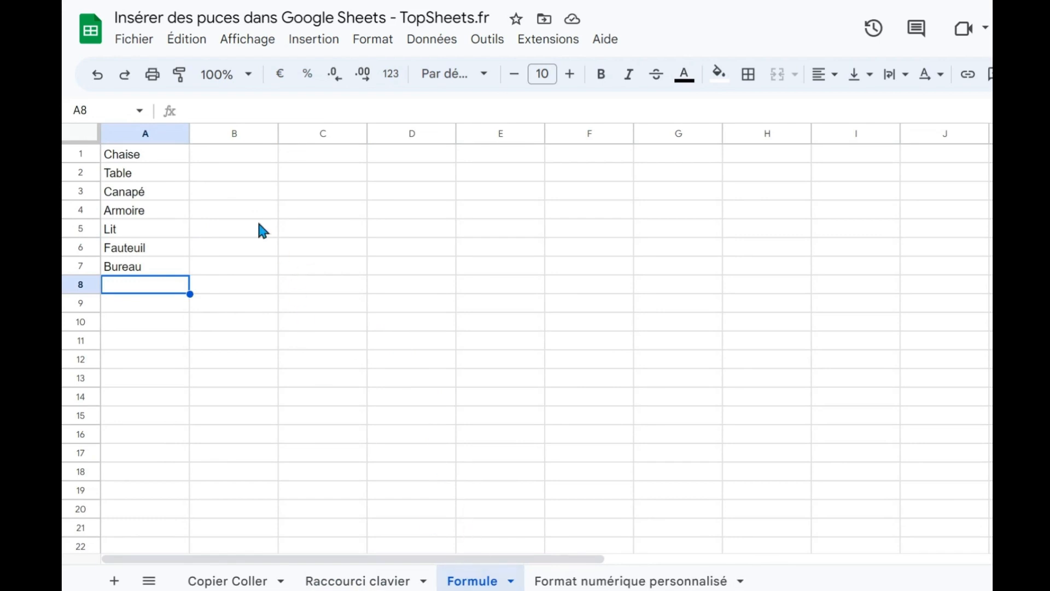
left_click(249, 160)
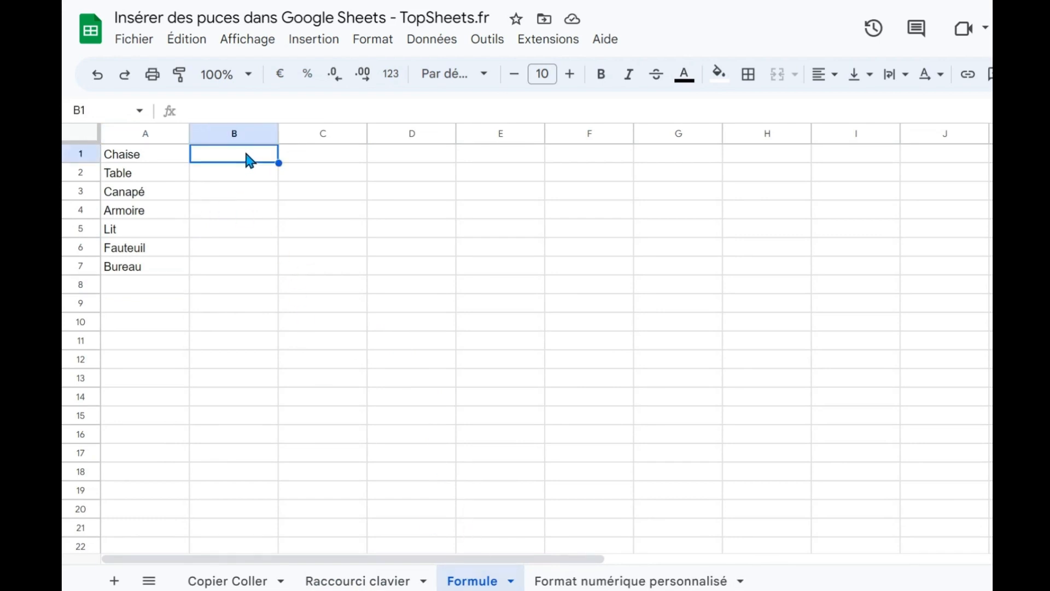
type("=CAR")
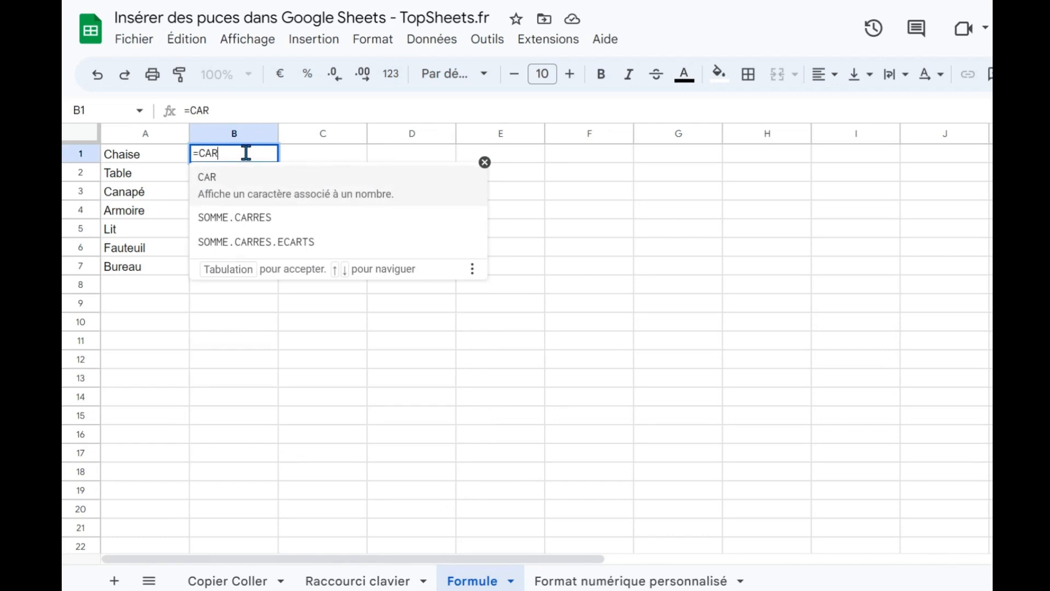
key("Tab")
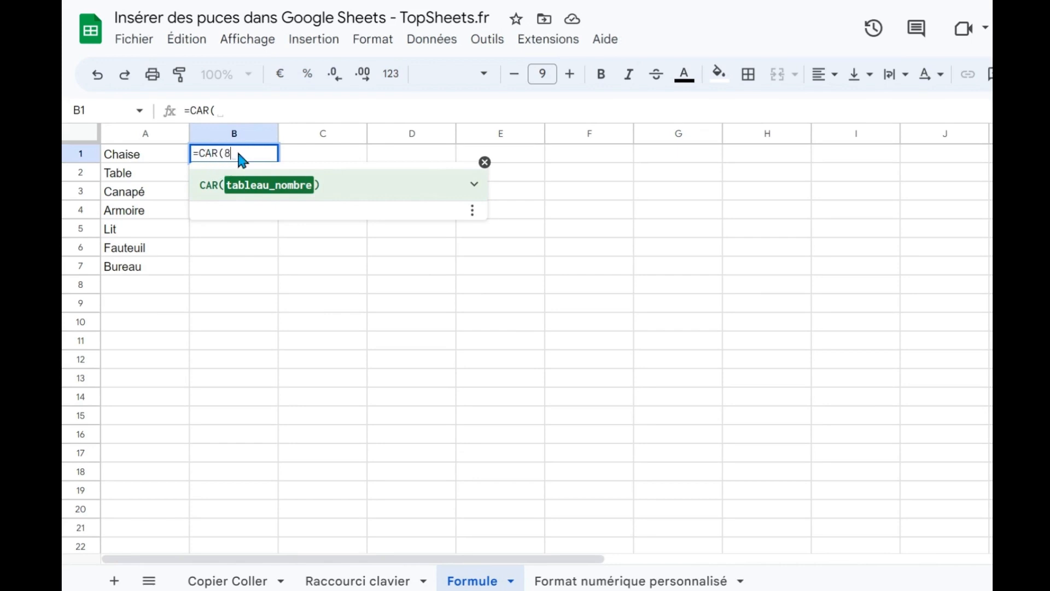
type("8226)")
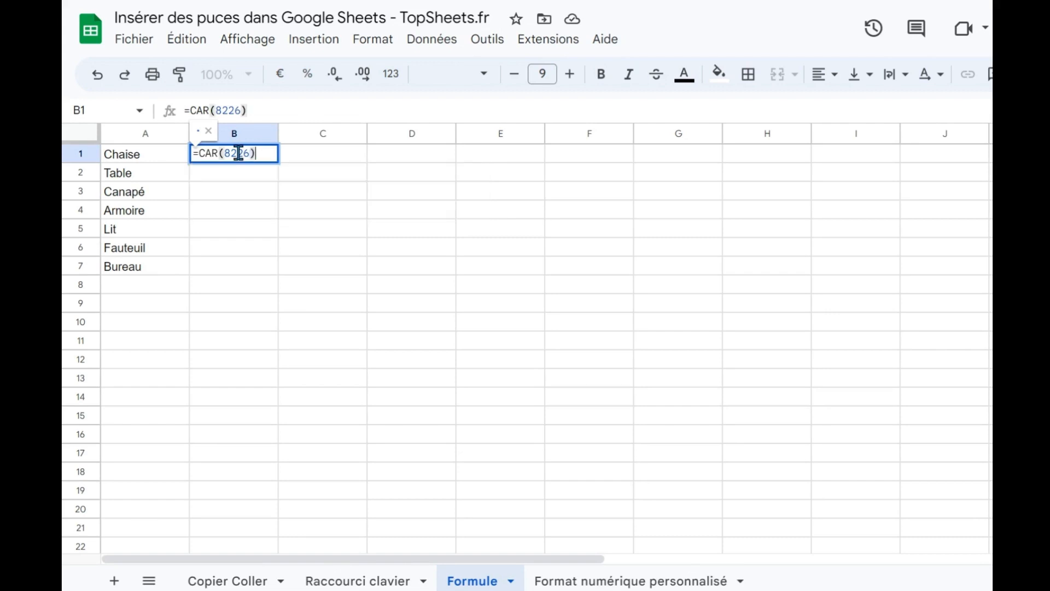
key("Return")
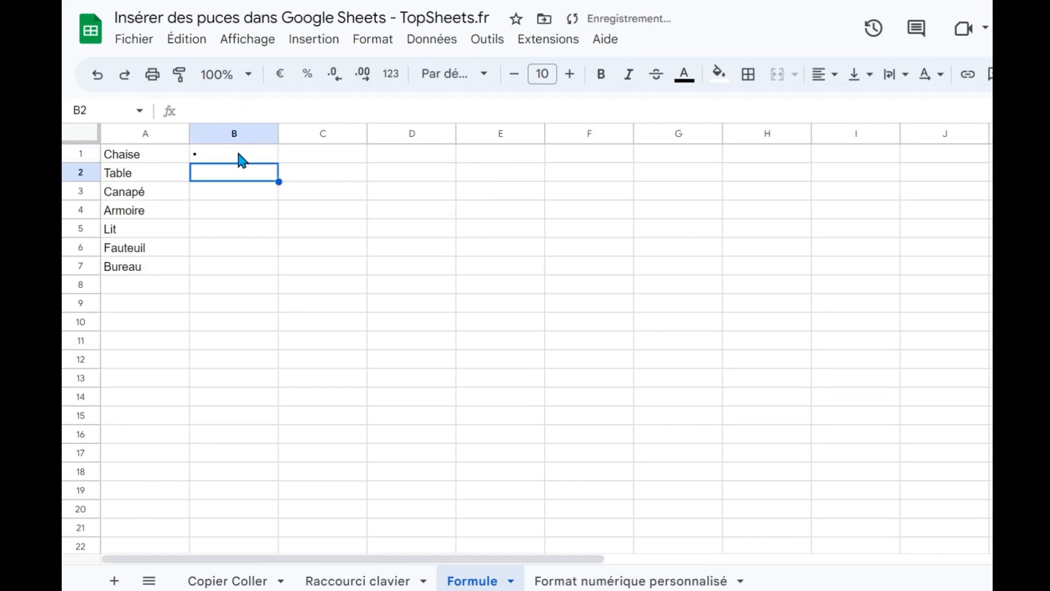
Extend the formula in B1 to =CAR(8226)&" "&A1 so the bullet is joined with the item name.
left_click(206, 156)
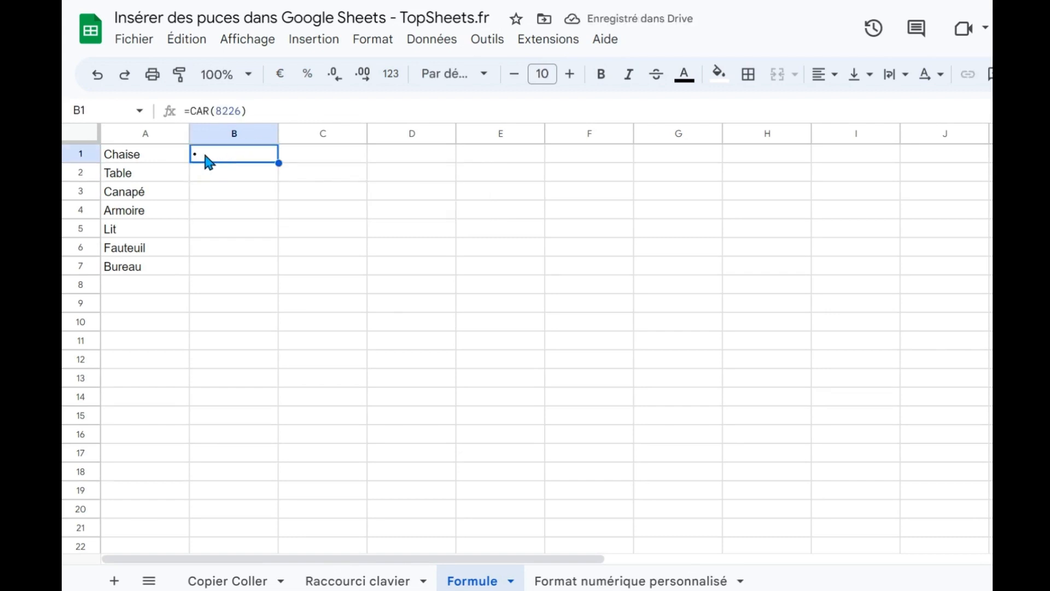
left_click(250, 111)
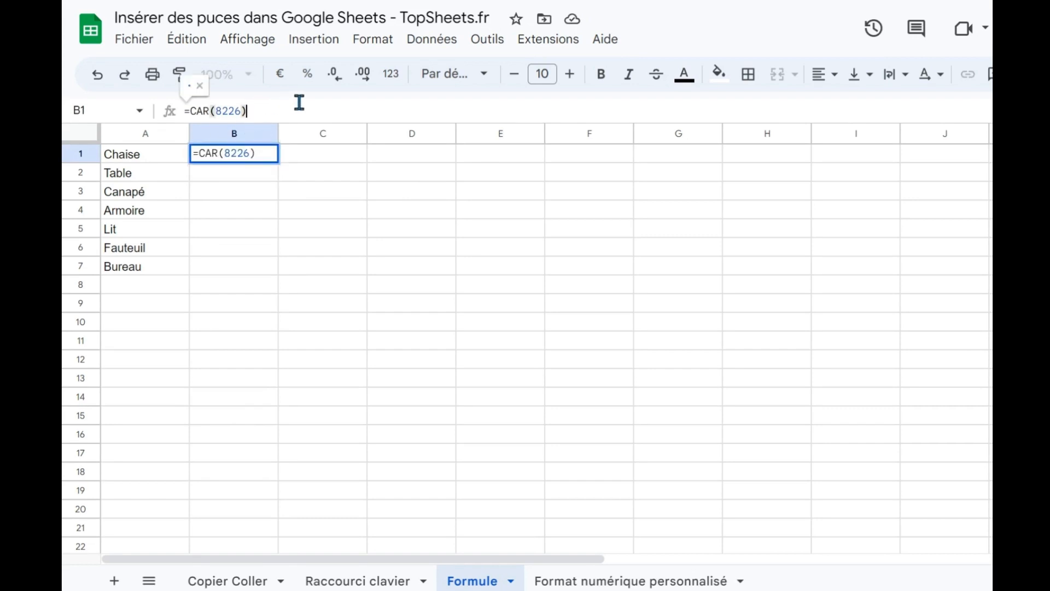
type("&")
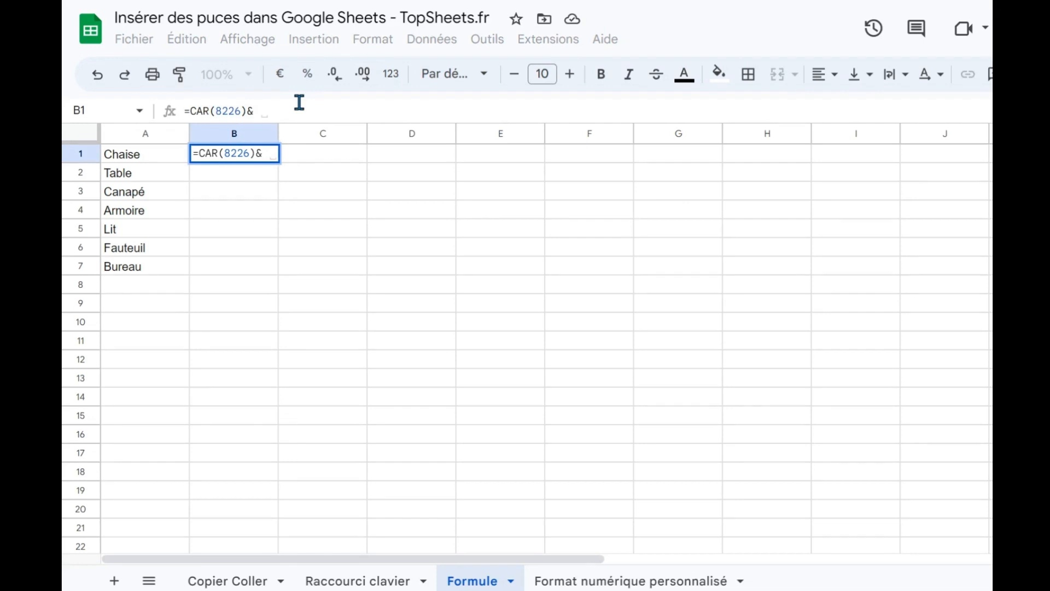
type(" \" ")
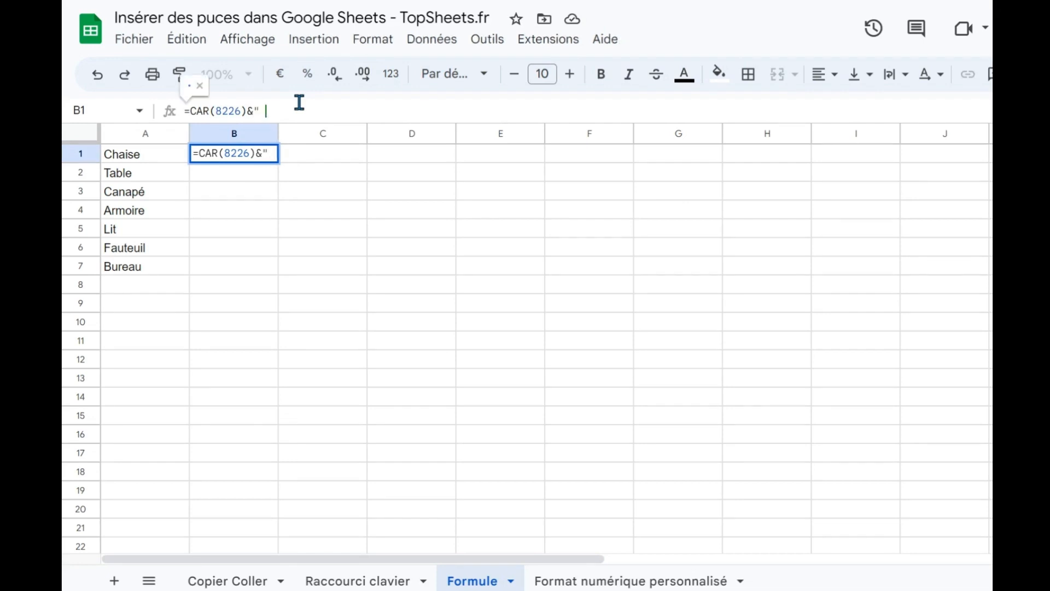
type(" \"&")
key("Left")
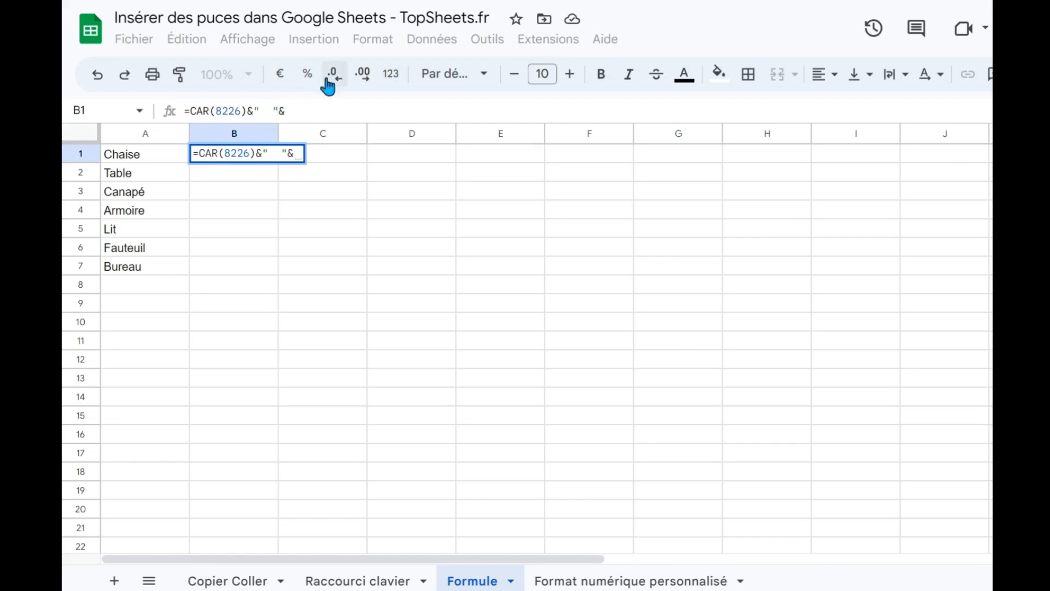
left_click(309, 102)
left_click(154, 144)
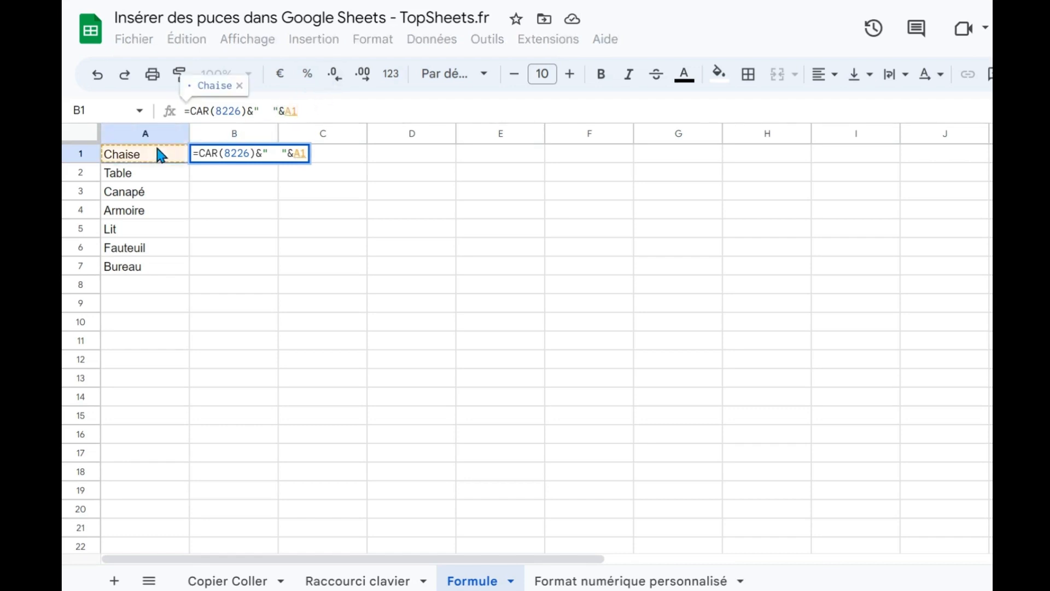
key("Return")
key("Up")
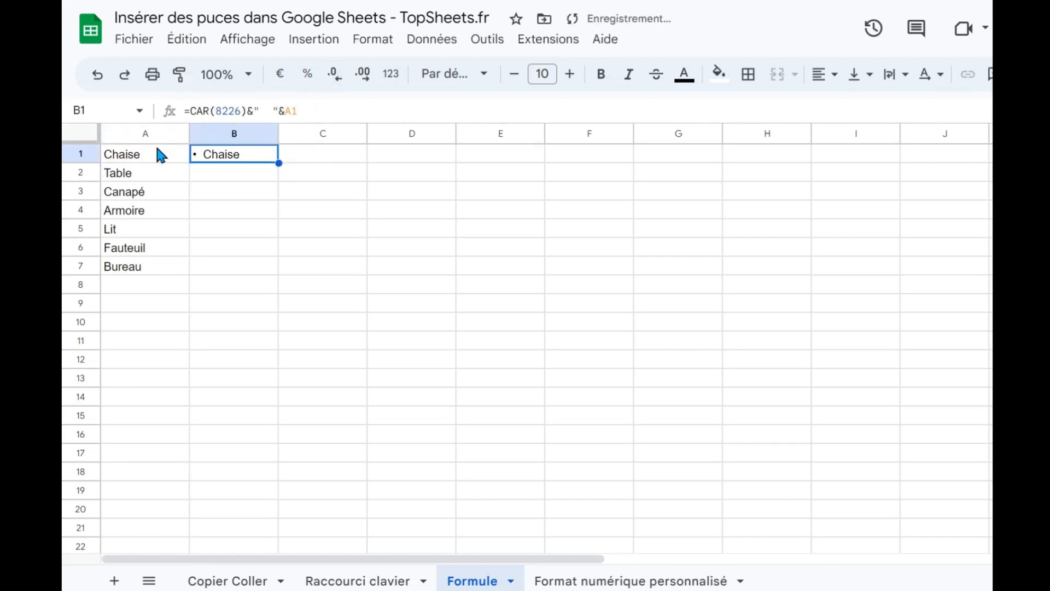
Fill the bullet formula from B1 down to B7 and check the formulas in the filled cells.
left_click(151, 159)
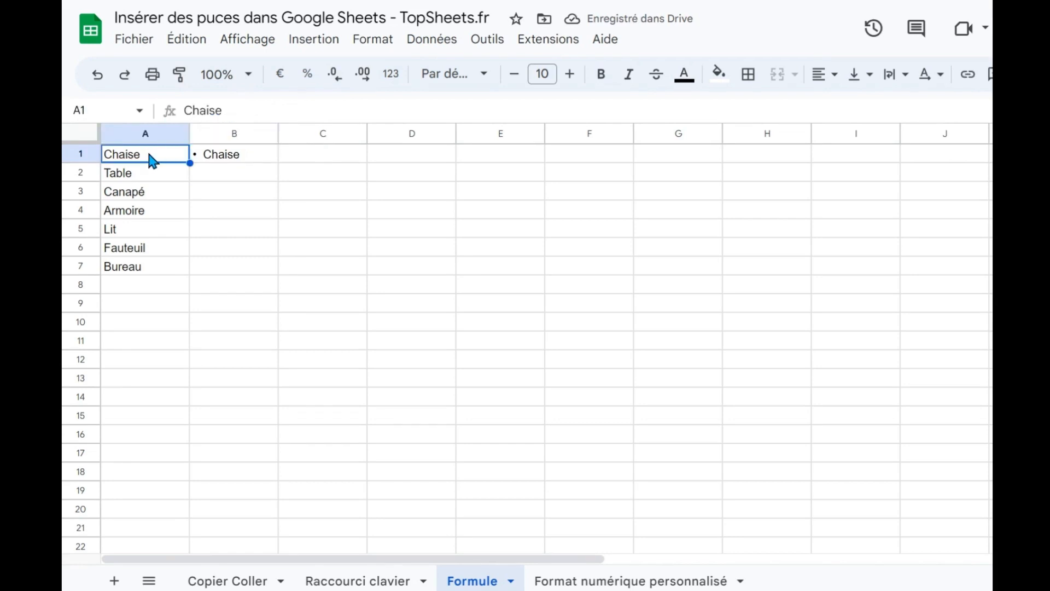
left_click(216, 163)
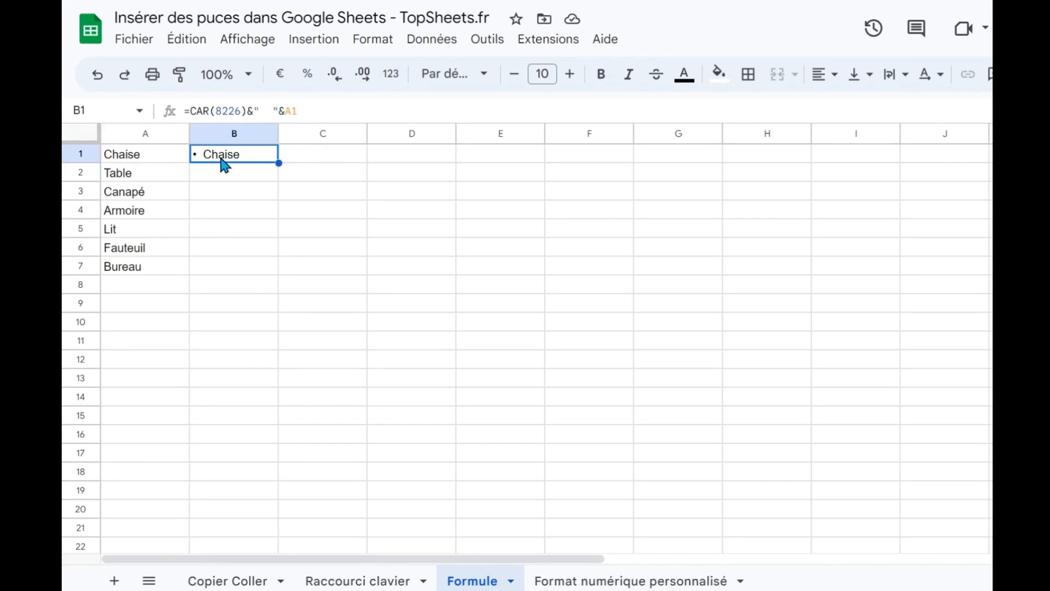
left_click_drag(277, 163, 274, 267)
left_click(246, 203)
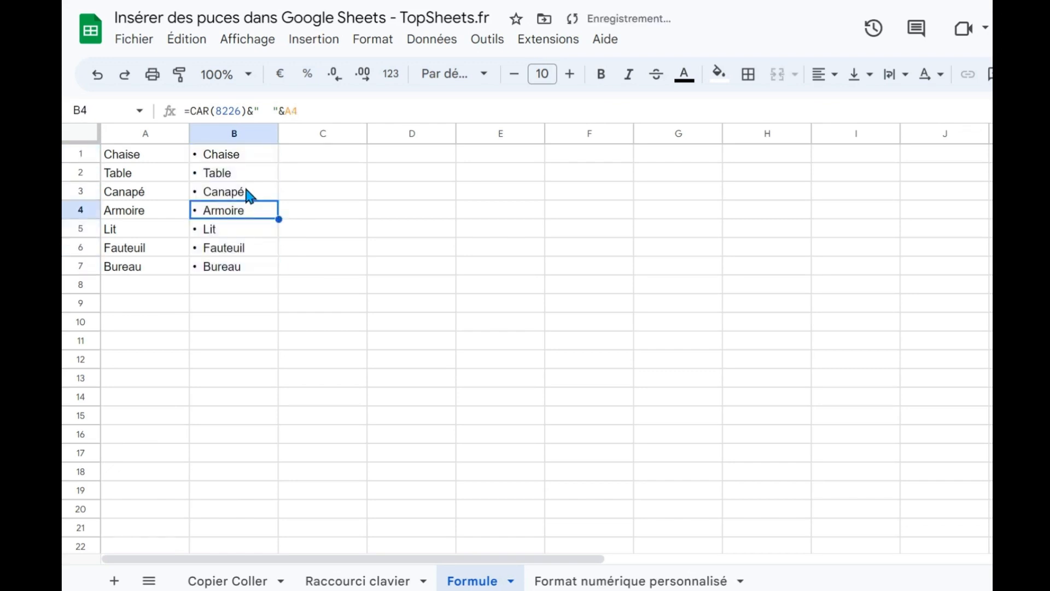
left_click(244, 185)
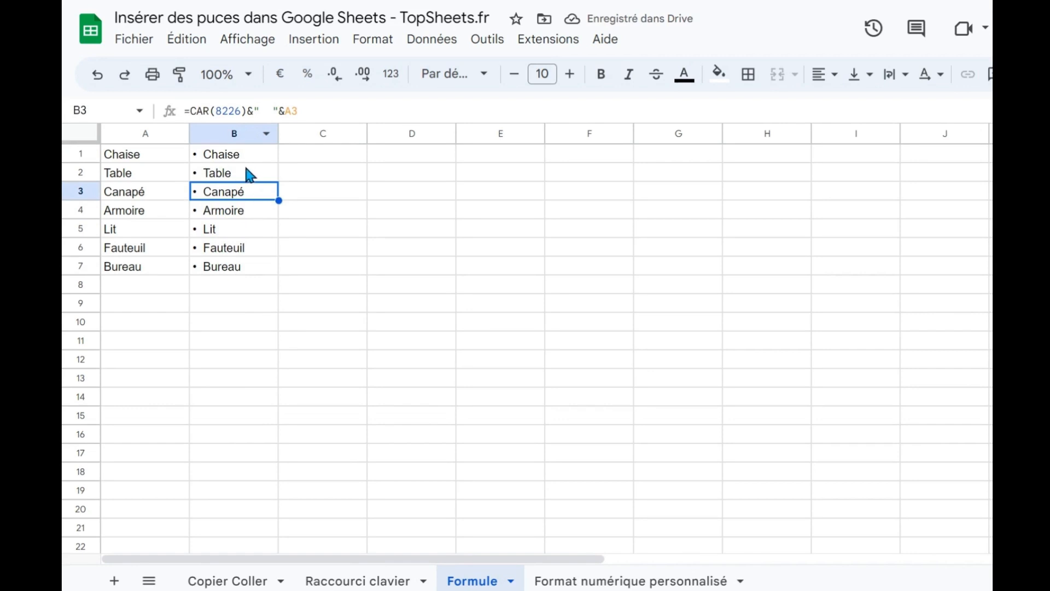
left_click(227, 171)
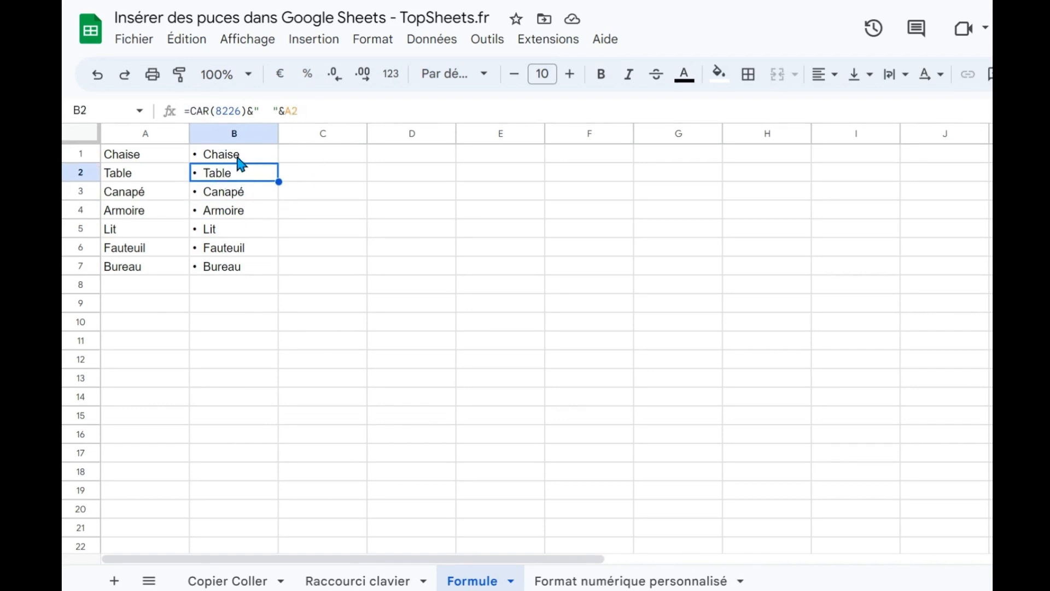
Copy the bulleted list in B1:B7, paste it as values only into C1:C7, and check the pasted cells.
left_click_drag(238, 159, 230, 261)
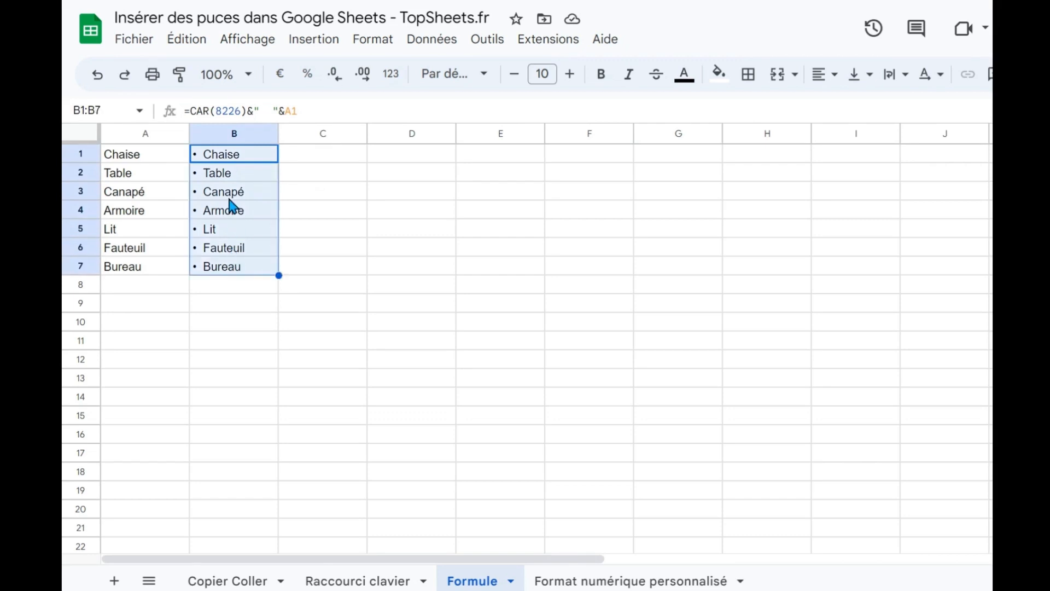
right_click(231, 203)
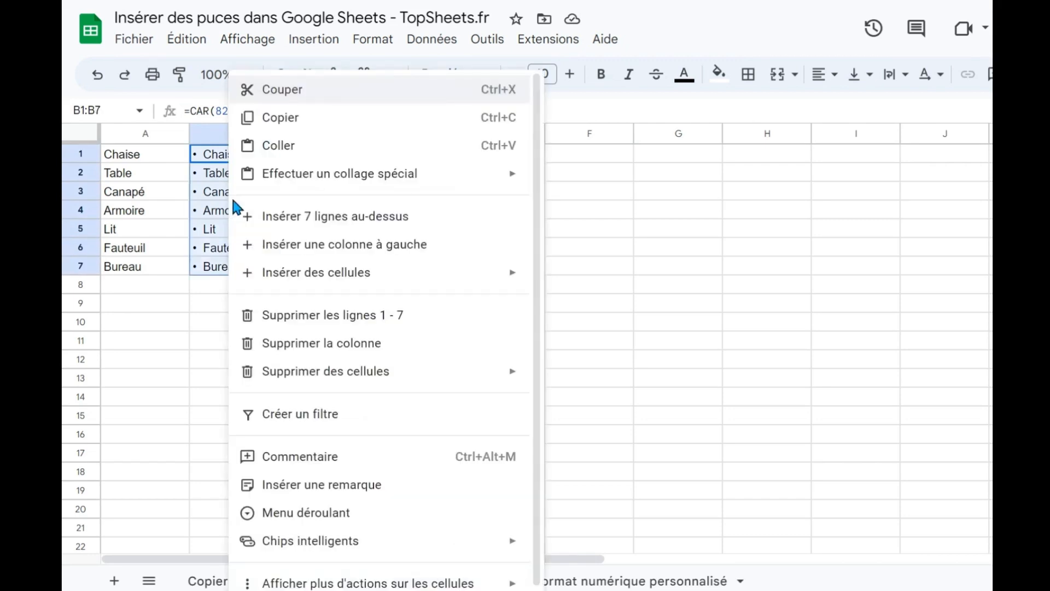
left_click(280, 121)
left_click(317, 161)
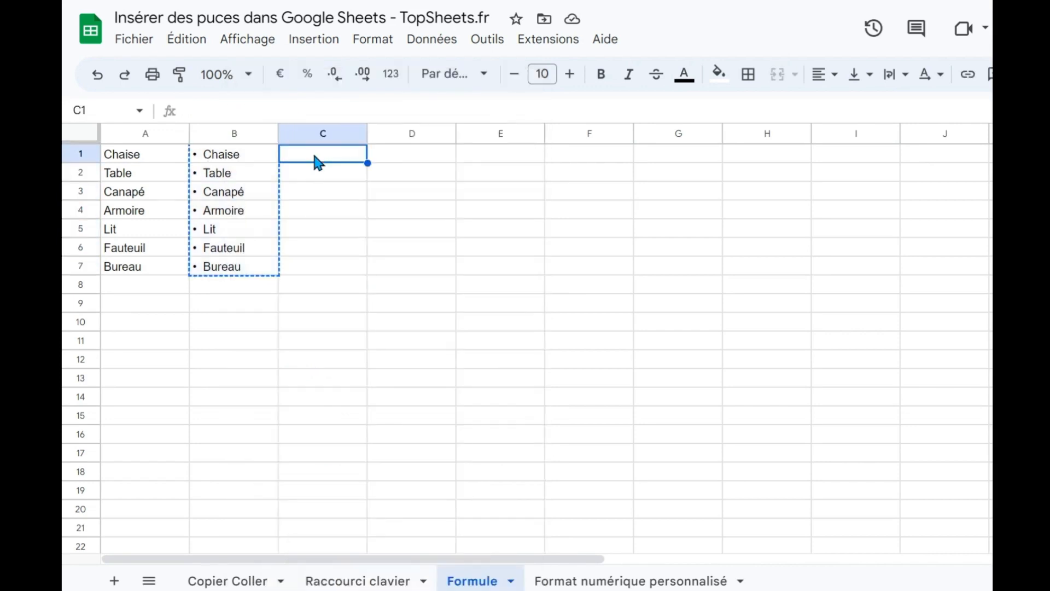
right_click(308, 154)
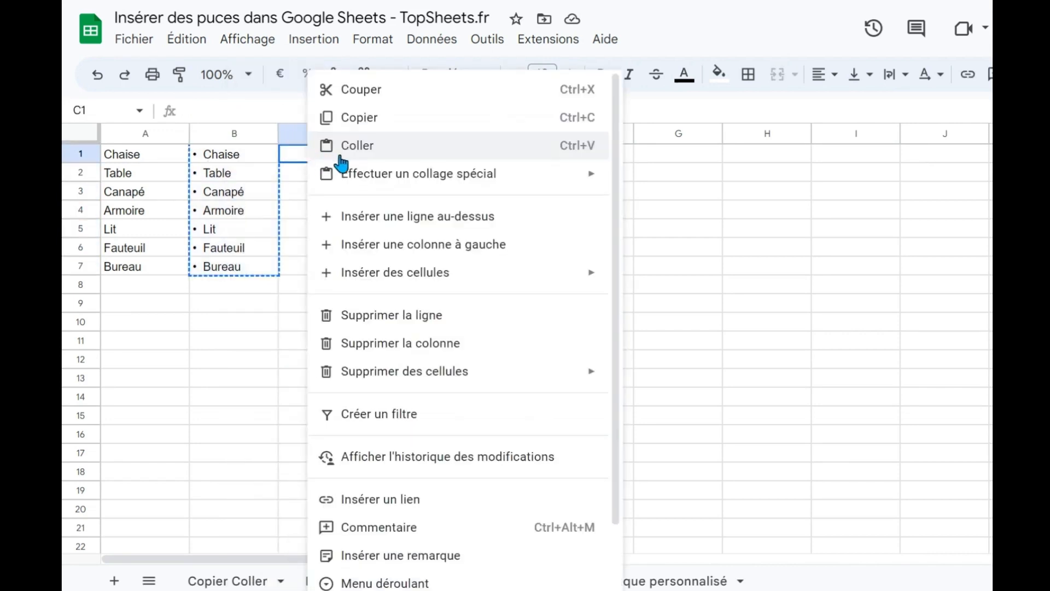
mouse_move(372, 178)
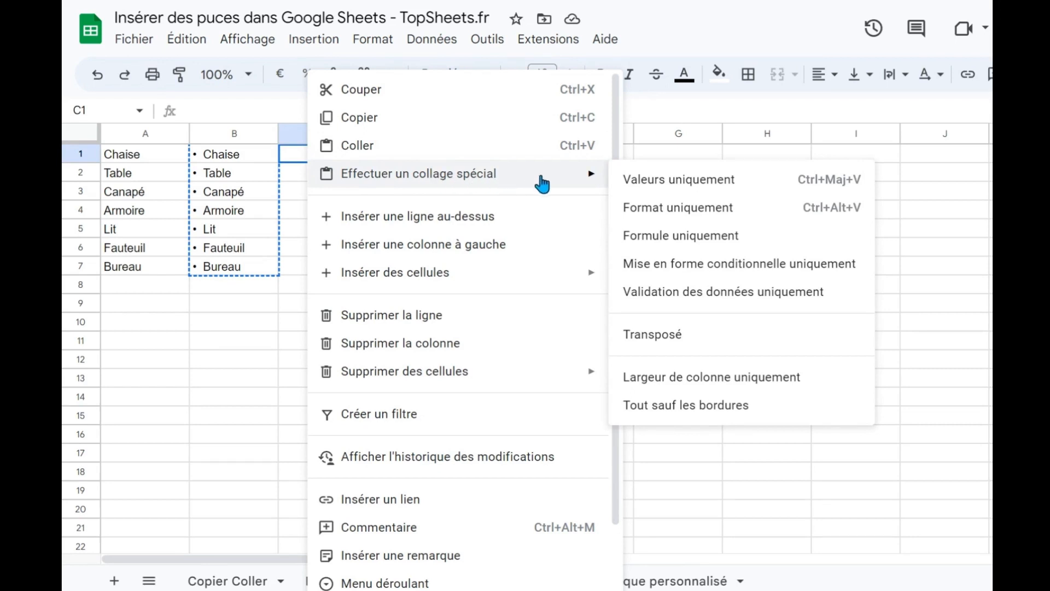
left_click(743, 187)
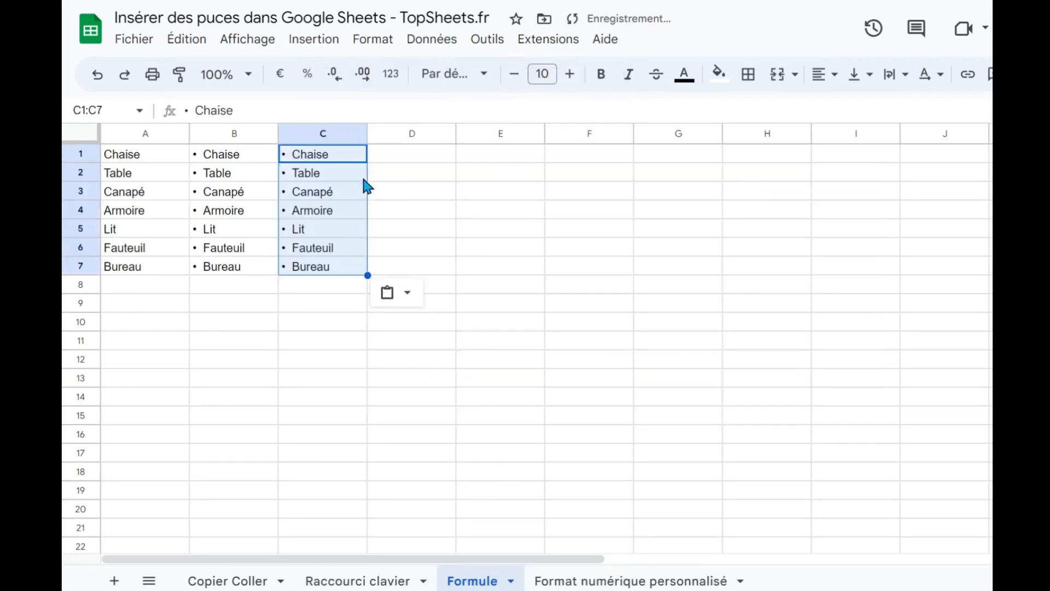
left_click(321, 192)
left_click_drag(319, 159, 309, 262)
left_click(295, 229)
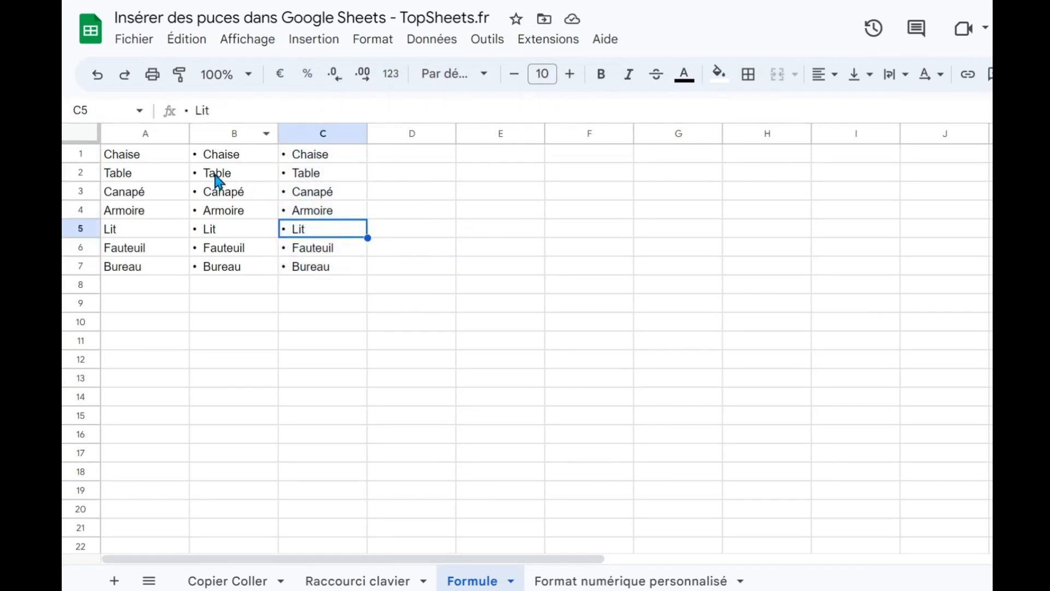
Delete the bullet formulas in B1:B7, keeping the pasted values in C1:C7.
left_click_drag(221, 155, 226, 269)
key("Delete")
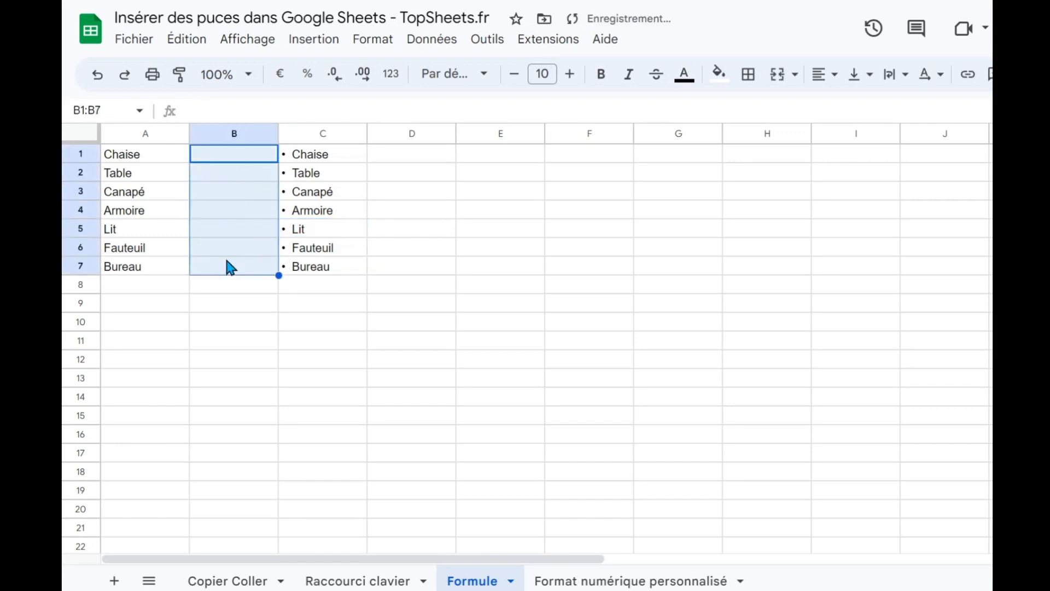
left_click_drag(320, 159, 312, 276)
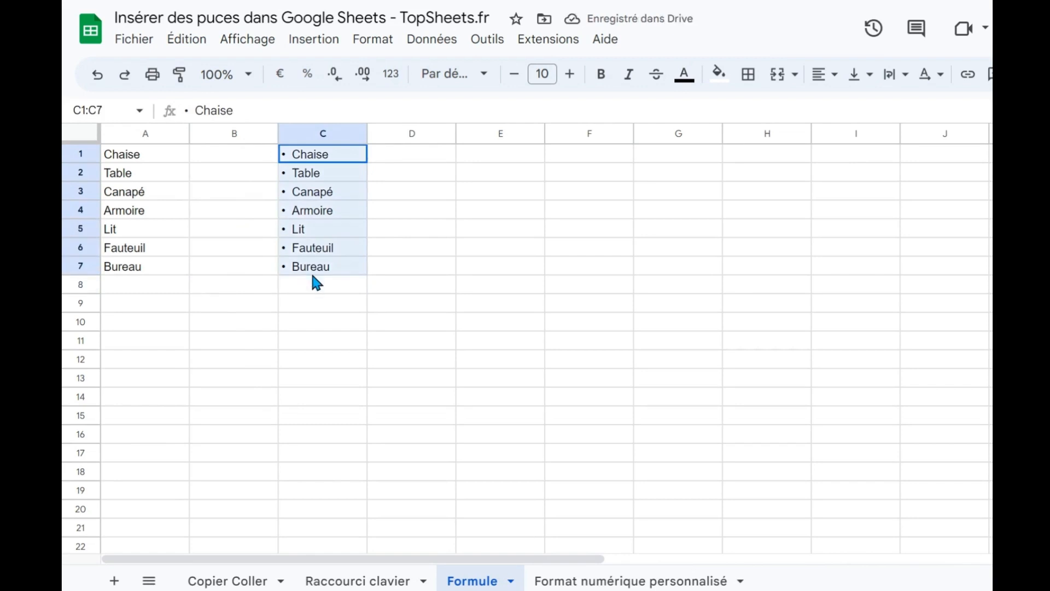
left_click_drag(313, 277, 313, 277)
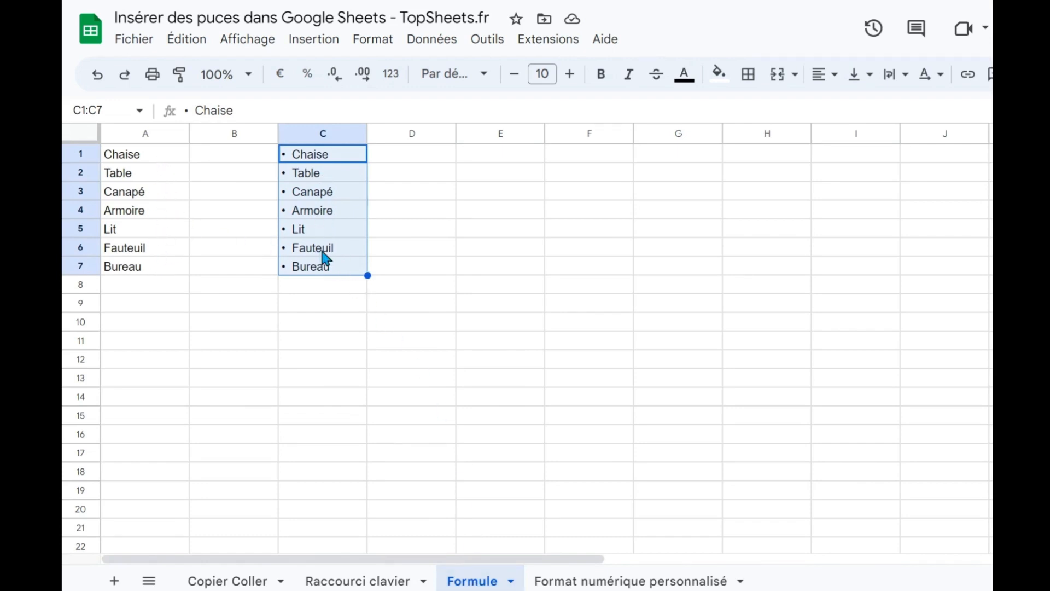
On the Format numérique personnalisé sheet, enter table in cell A1.
left_click(588, 582)
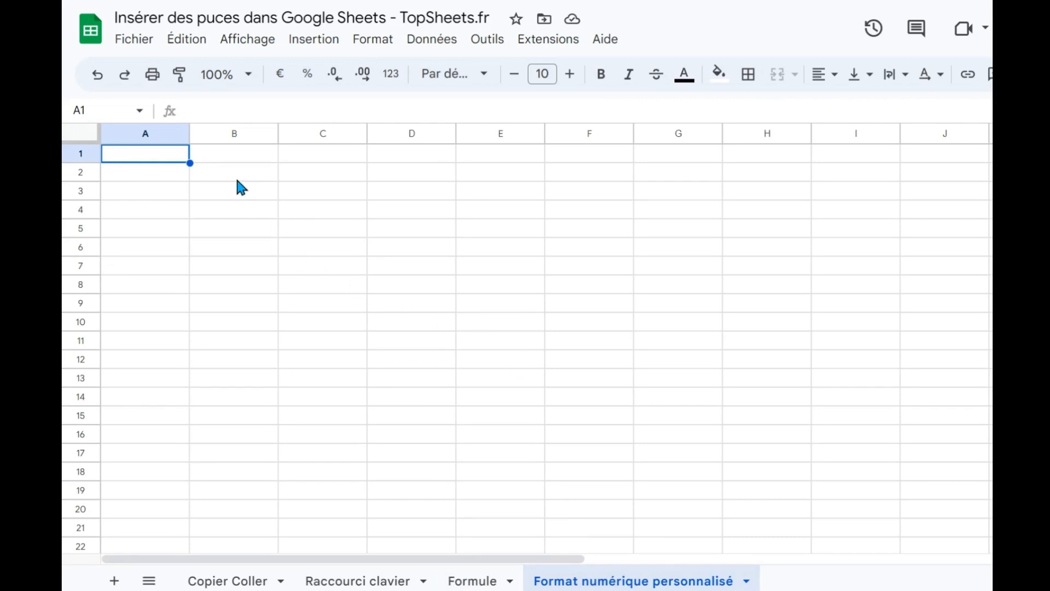
type("t")
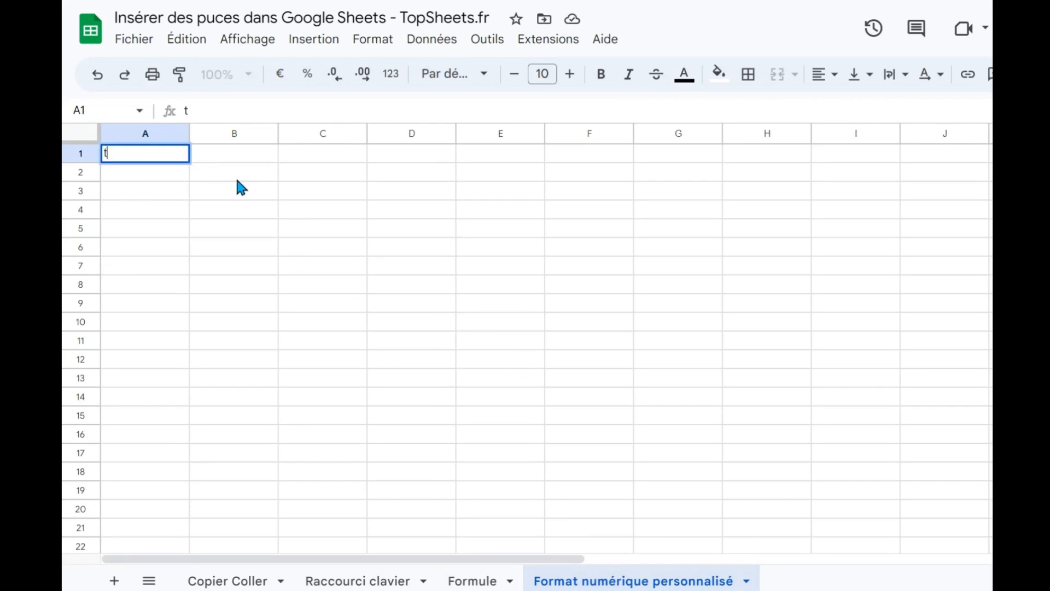
type("able")
key("Return")
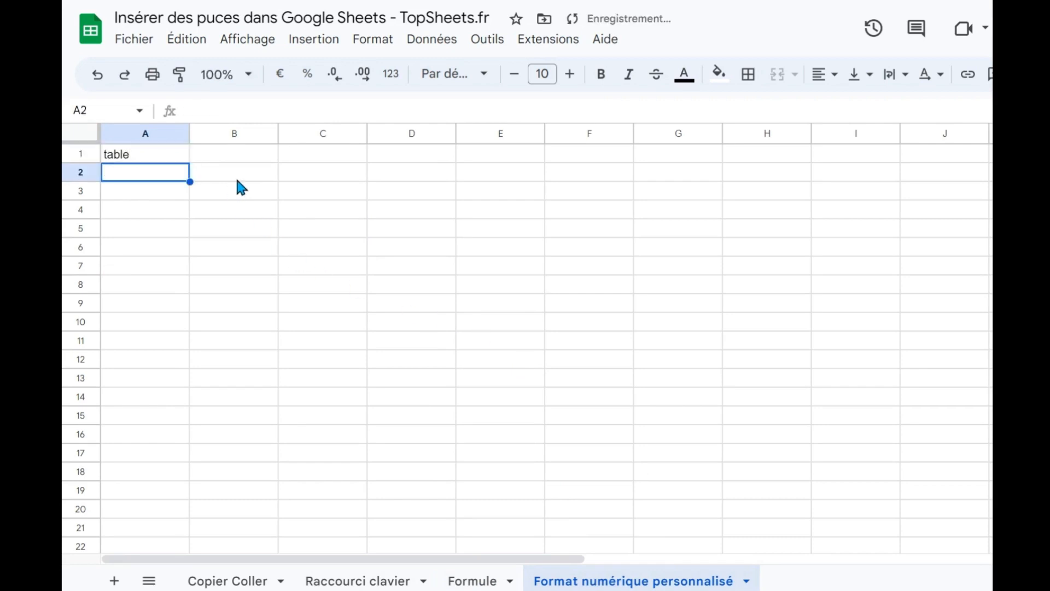
Apply the custom number format • @ to cells A1:A3 and check the content of A1.
key("Up")
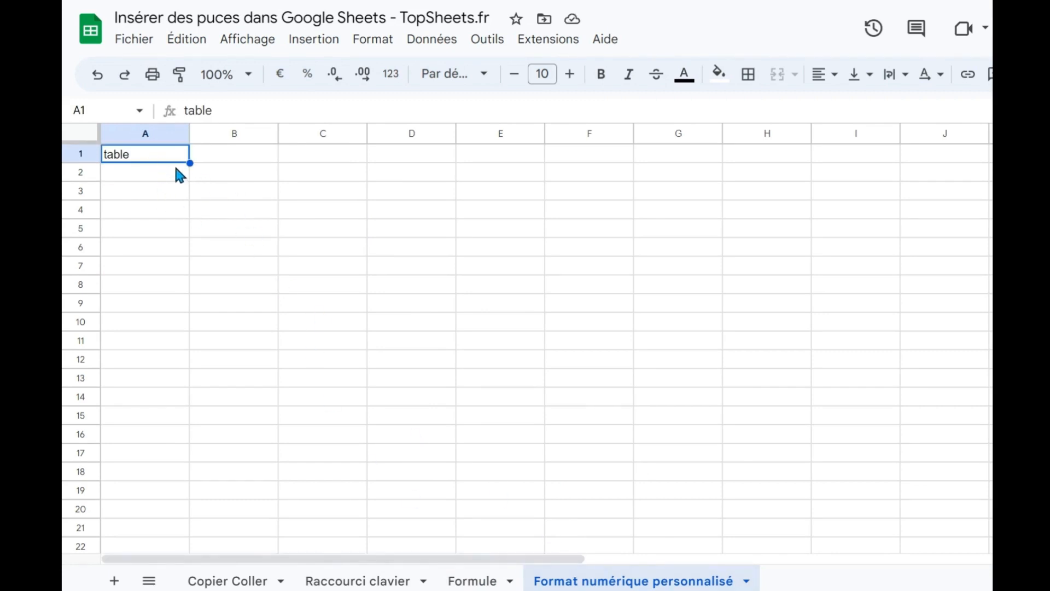
left_click_drag(167, 156, 164, 191)
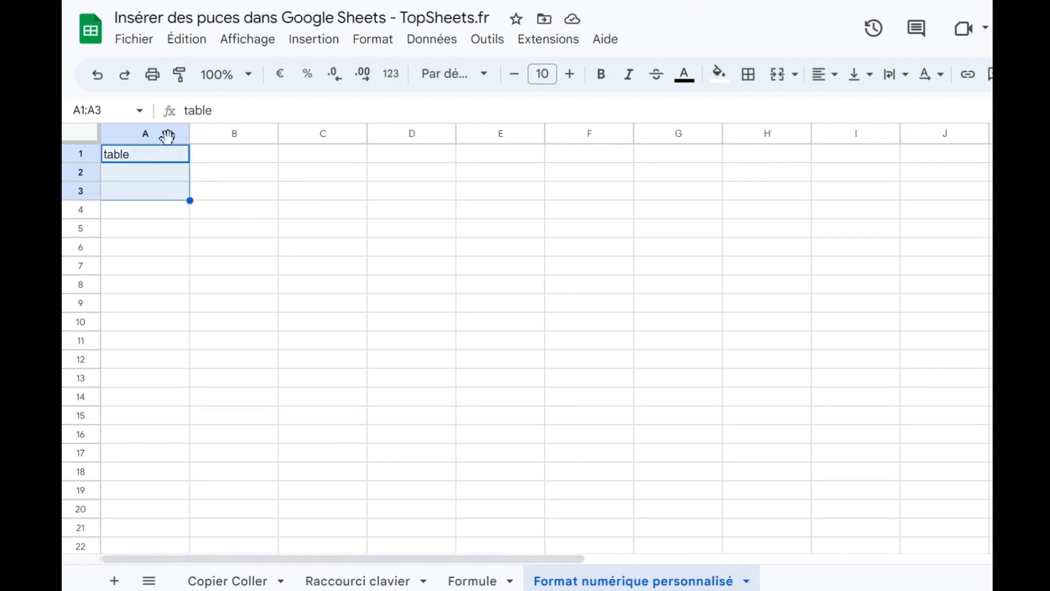
left_click(394, 50)
mouse_move(398, 115)
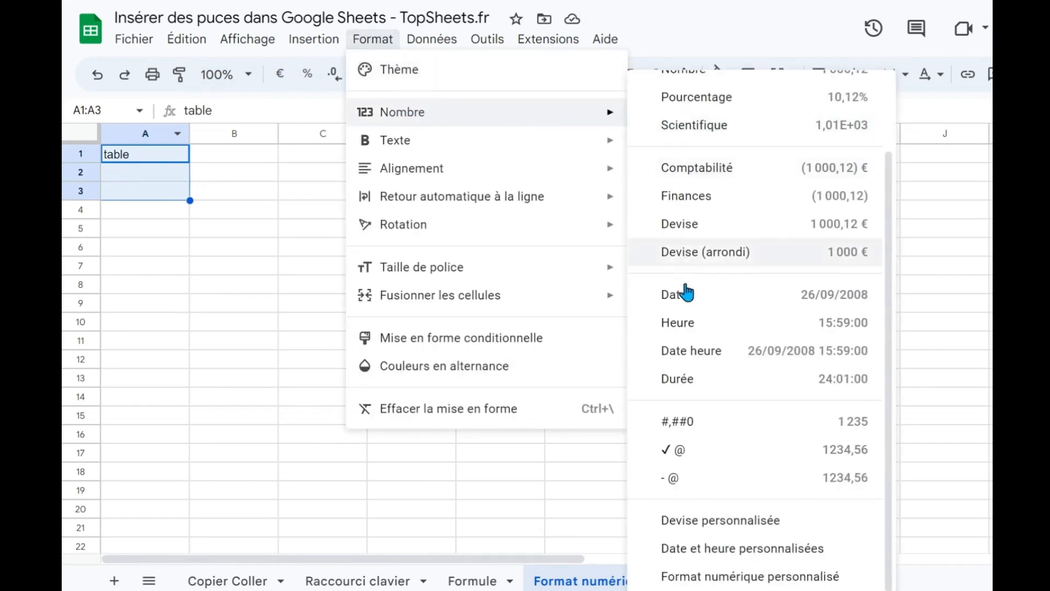
left_click(709, 579)
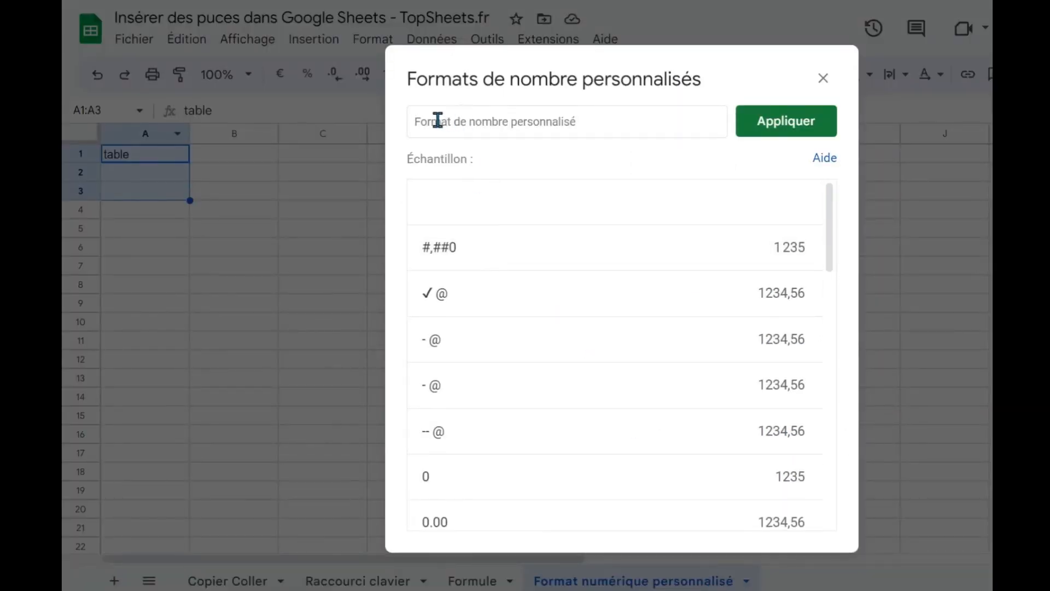
type("@")
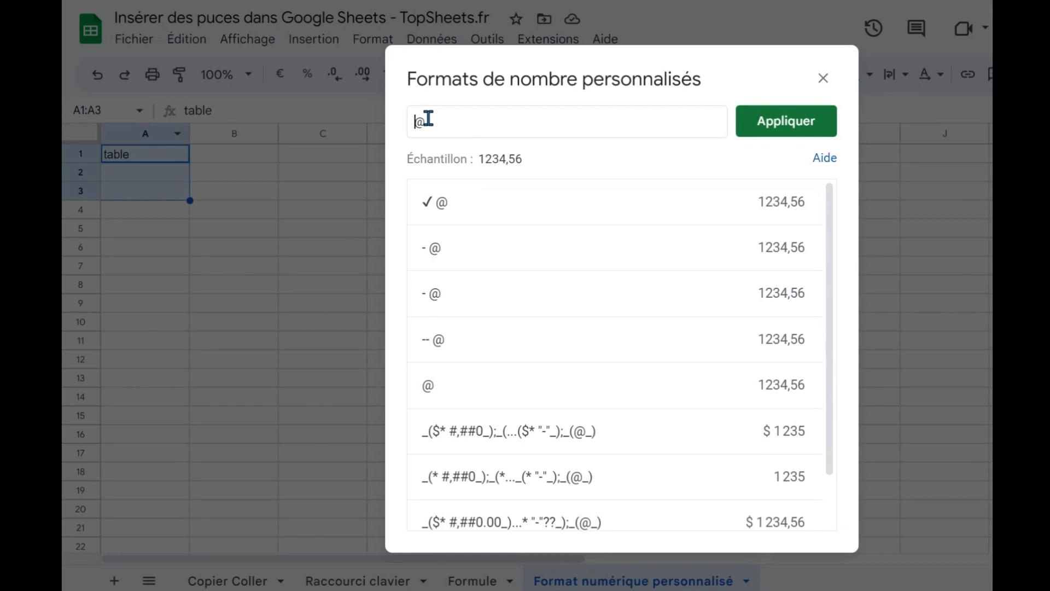
type("•")
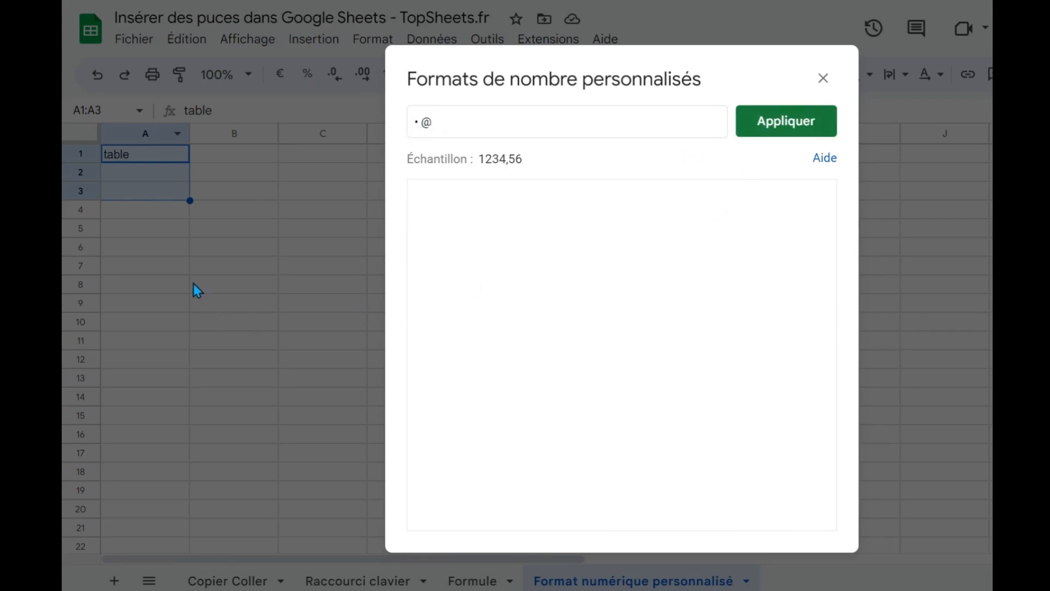
left_click(783, 130)
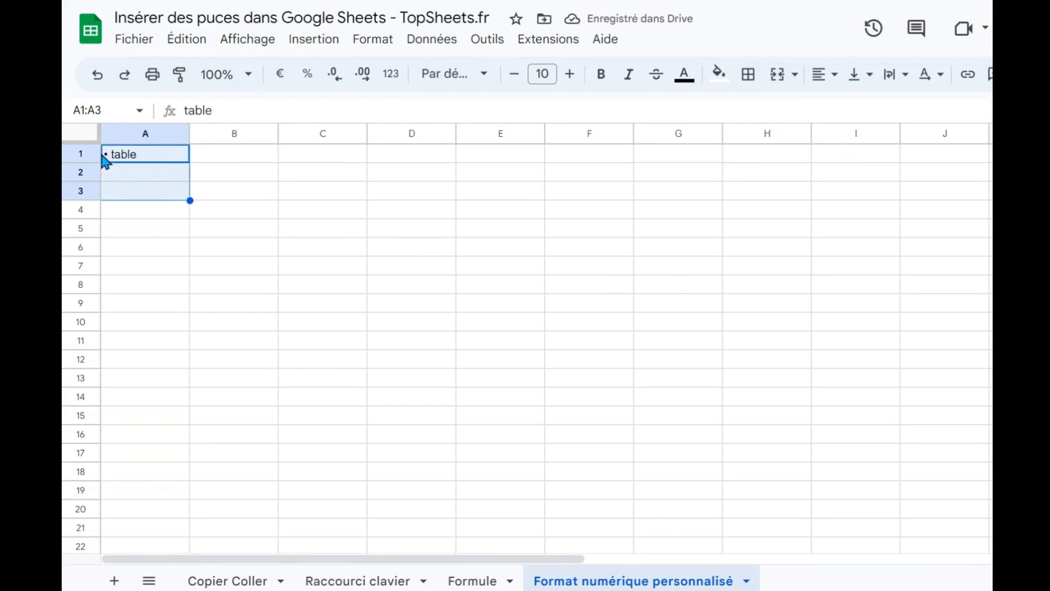
left_click(144, 162)
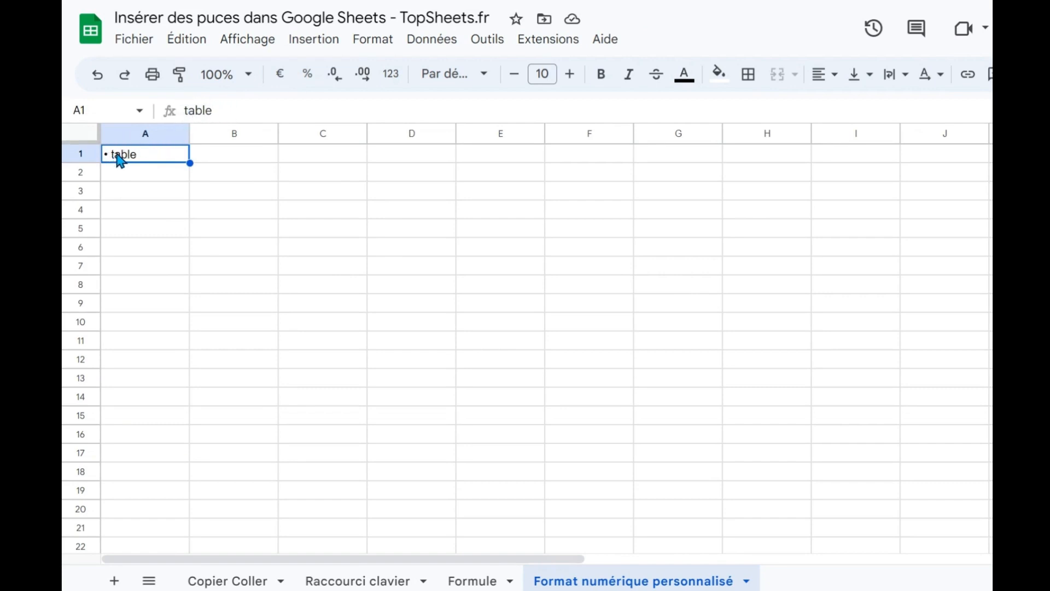
Enter lit in cell A2 and armoire in cell A3.
left_click(137, 170)
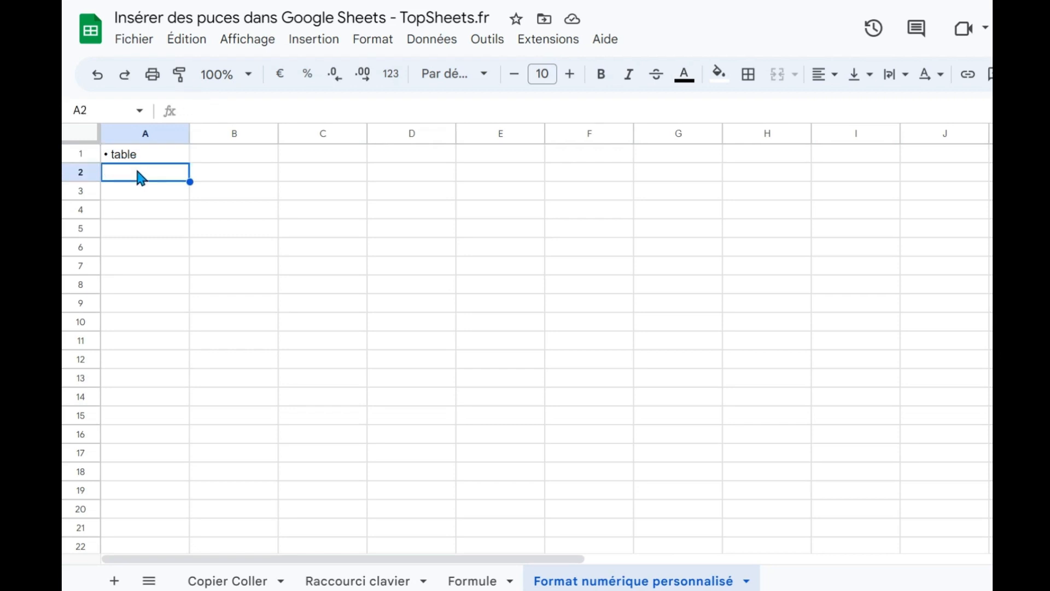
type("lit")
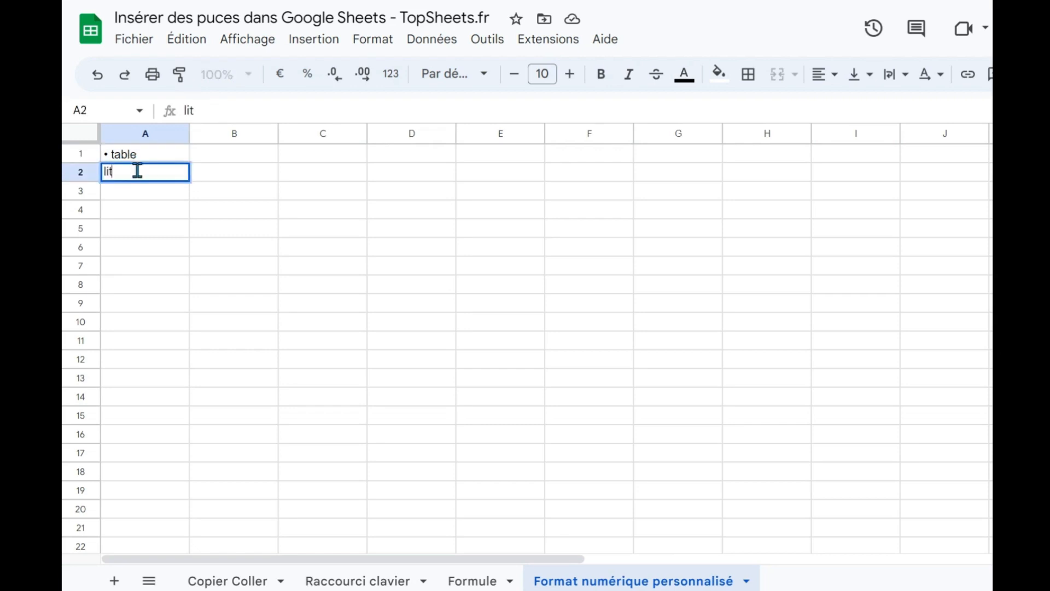
key("Return")
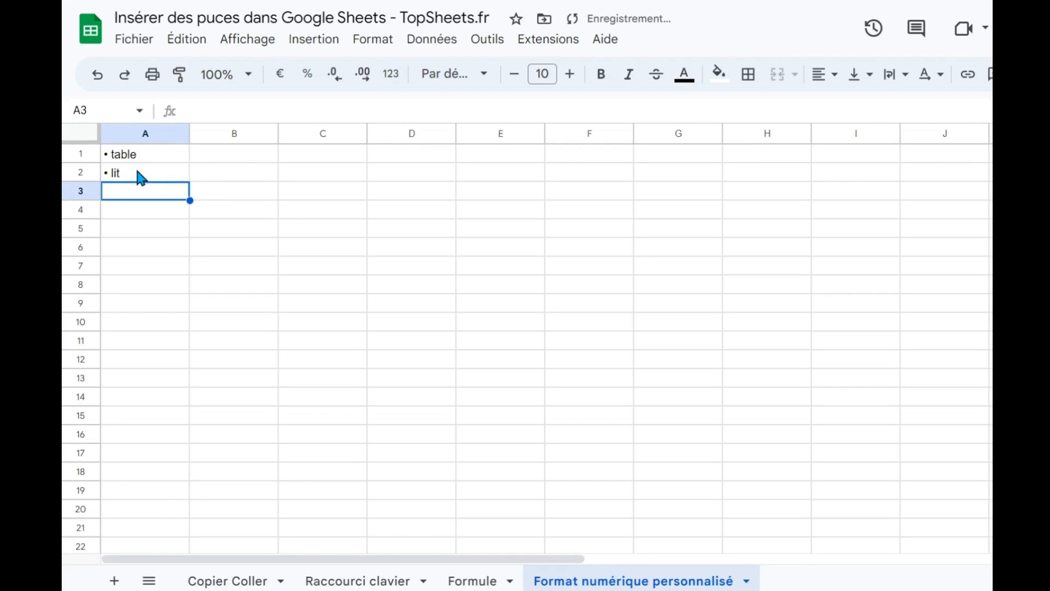
type("armoire")
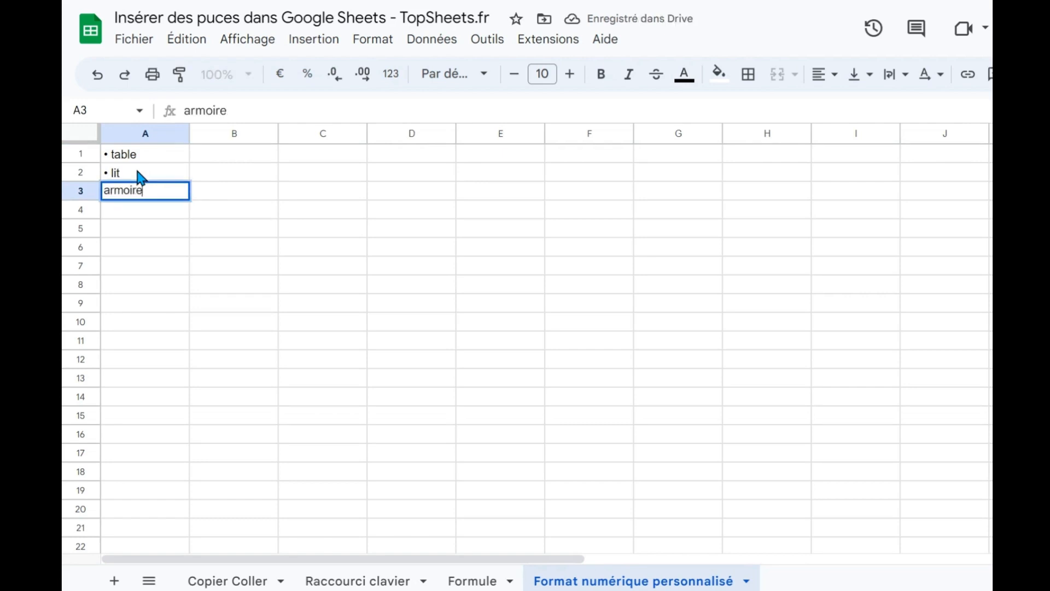
key("Return")
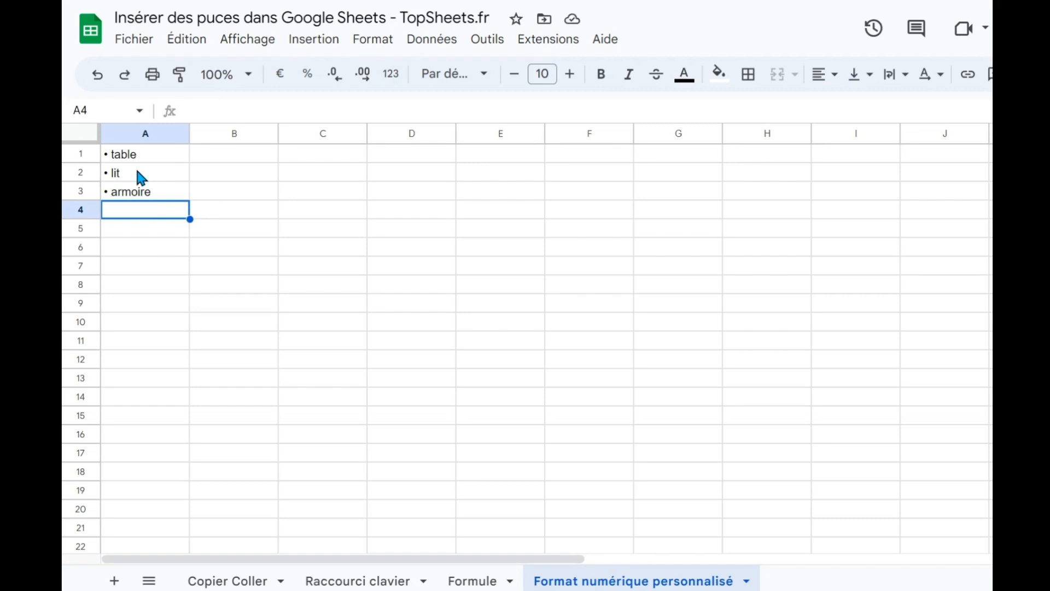
Enter armoire in cell A4, outside the custom-formatted range, and select that cell.
type("armoire")
key("Return")
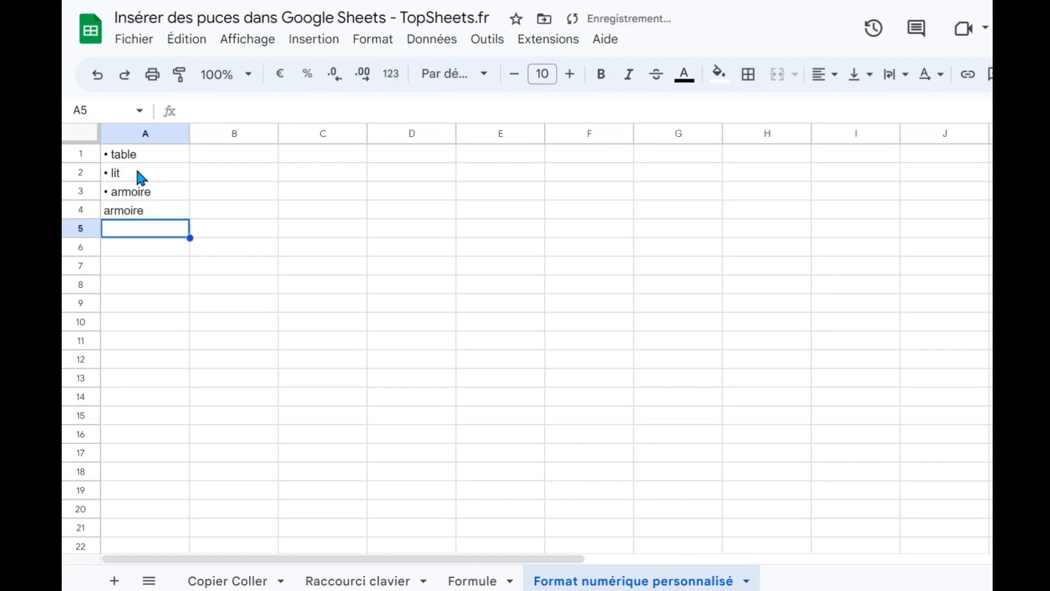
left_click(158, 210)
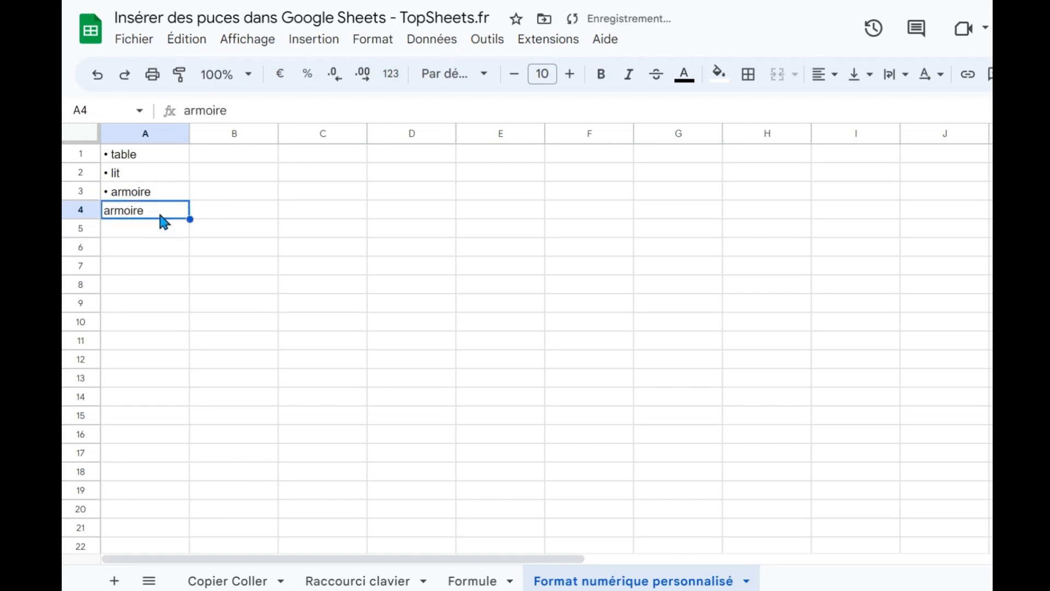